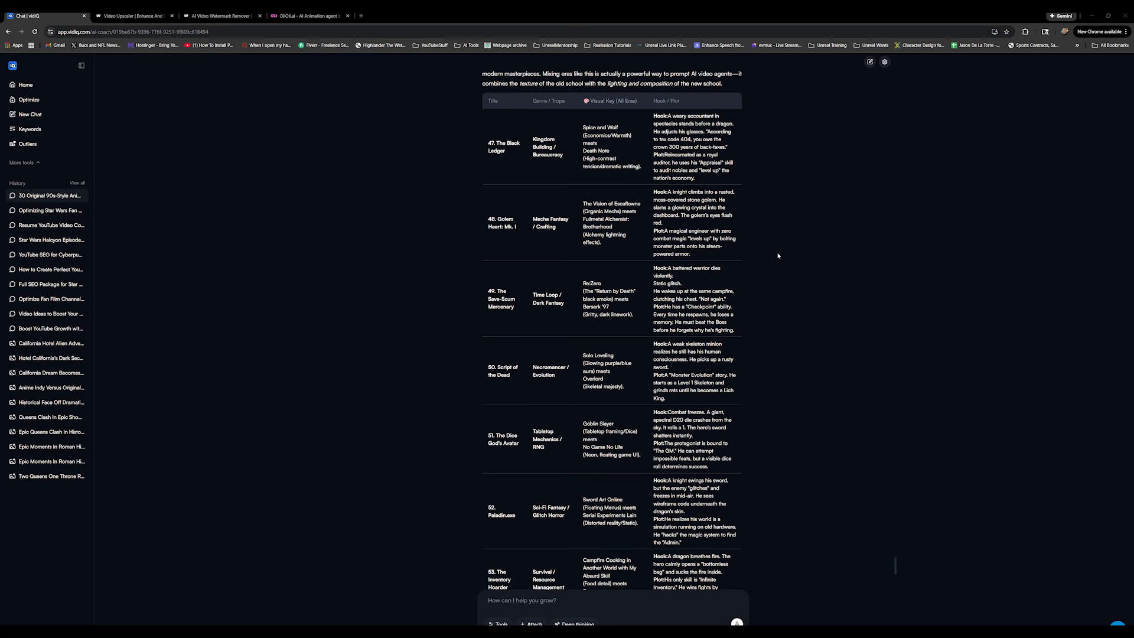
# - Select the full text of story concept 50, Script of the Dead, from title to plot in the chat table
pyautogui.scroll(-1, 778, 255)
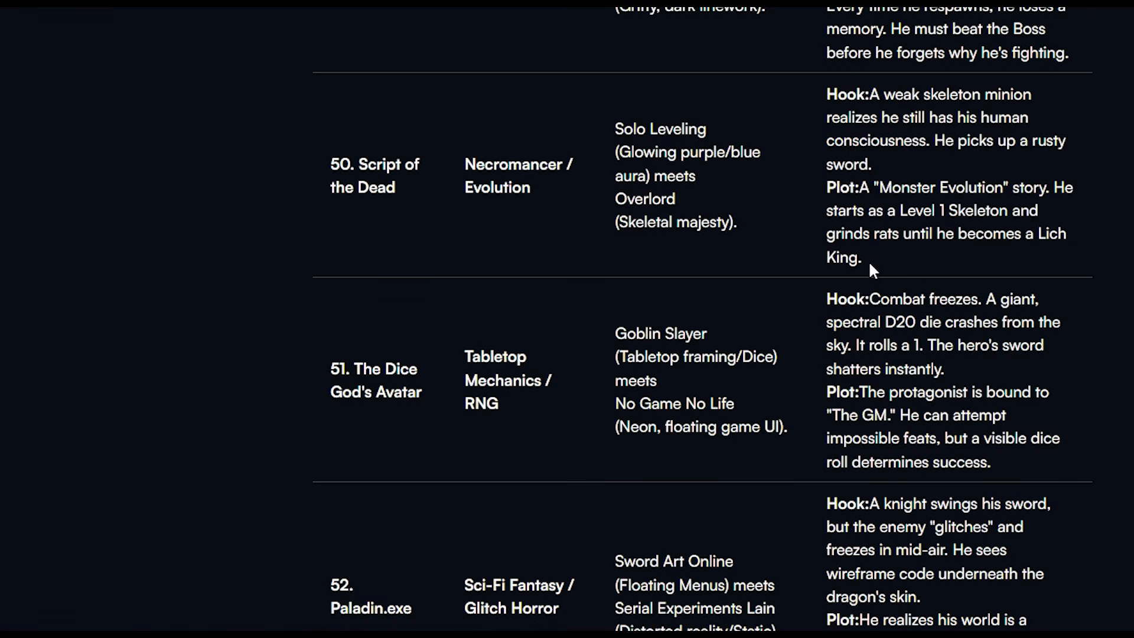
pyautogui.moveTo(869, 260); pyautogui.dragTo(359, 177)
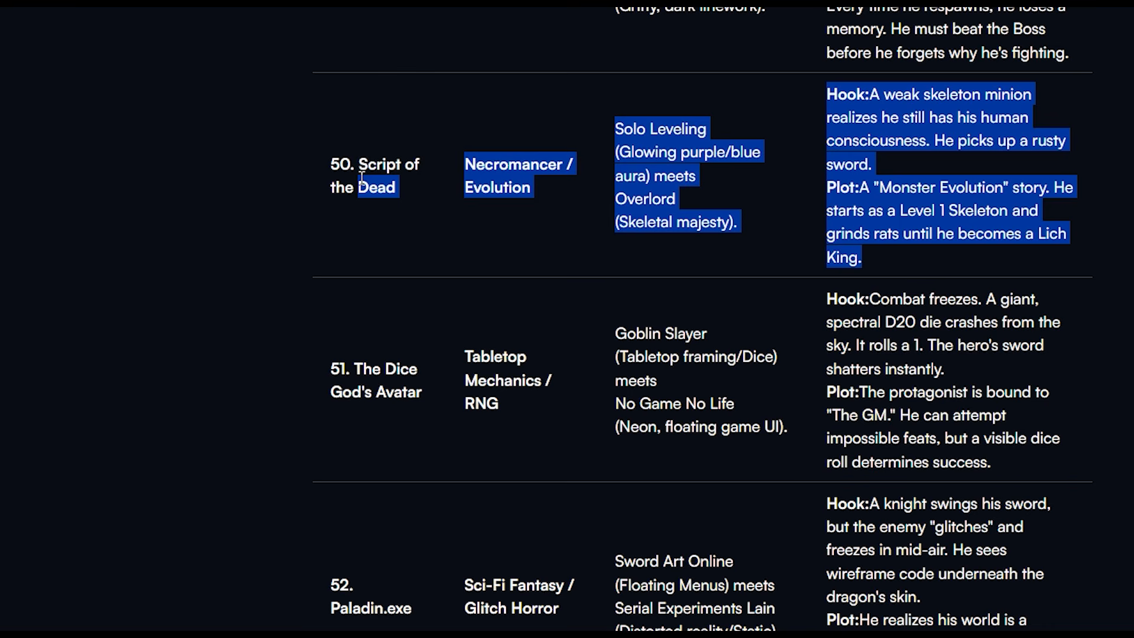
pyautogui.moveTo(360, 176); pyautogui.dragTo(358, 155)
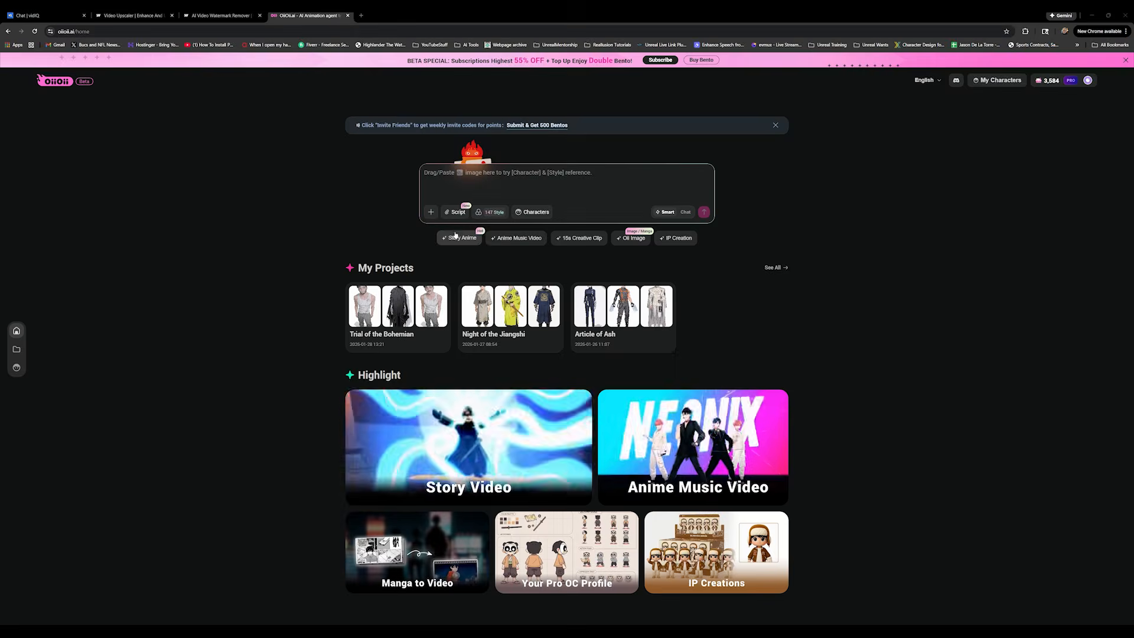
# - Switch to OiiOii and attach ScriptOfTheDead.docx from the Script of the Dead folder as the script
pyautogui.click(458, 212)
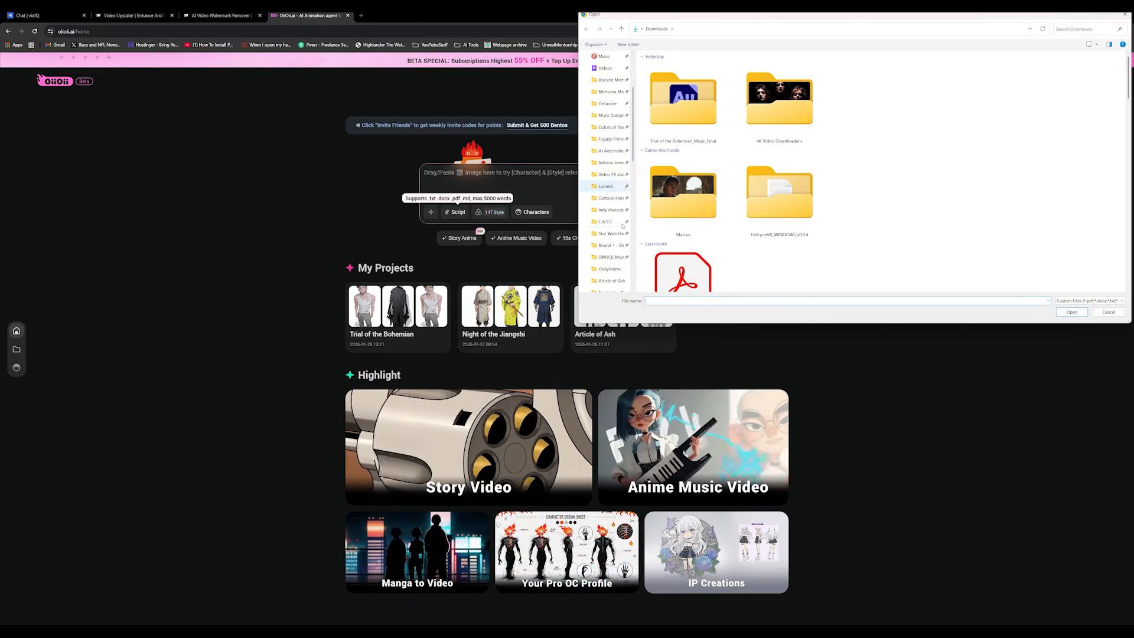
pyautogui.scroll(-4, 614, 200)
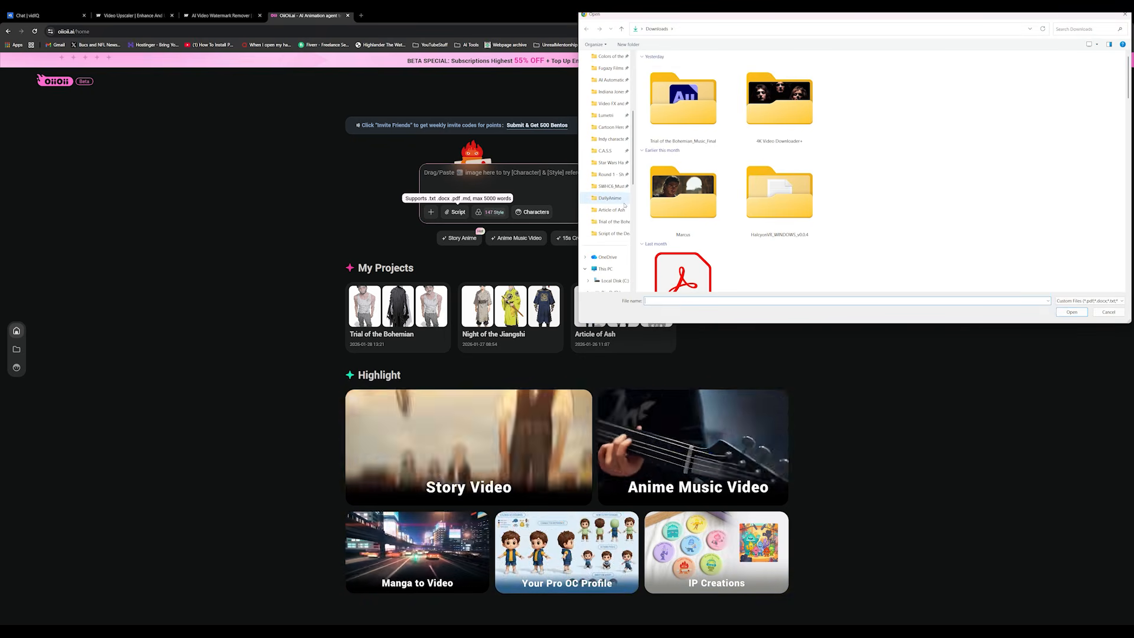
pyautogui.click(611, 234)
pyautogui.click(683, 68)
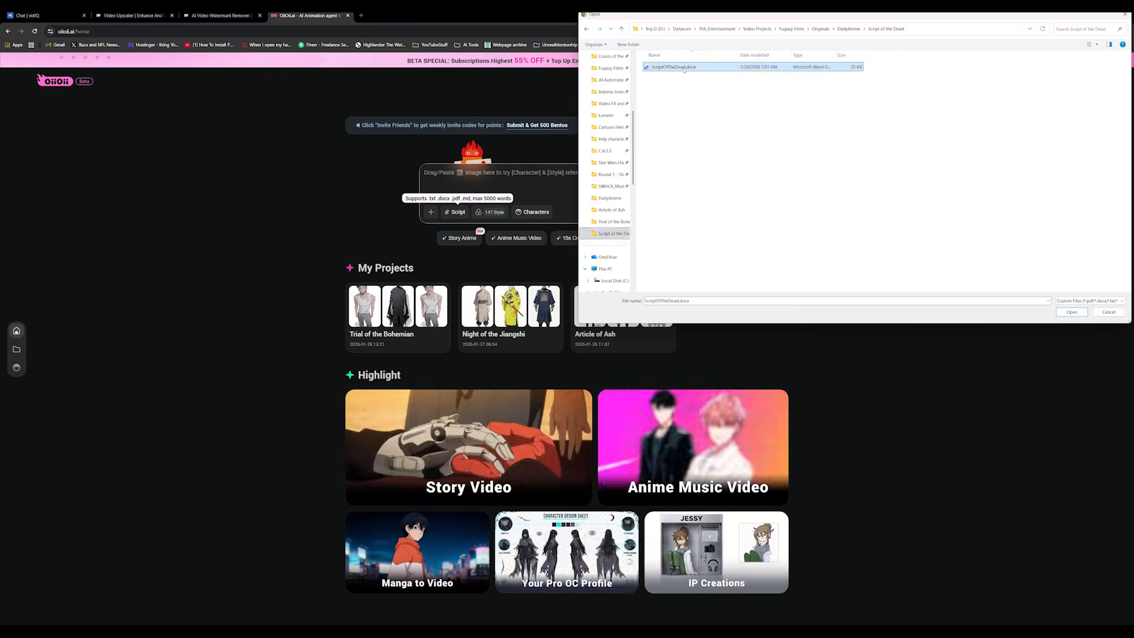
pyautogui.click(1071, 312)
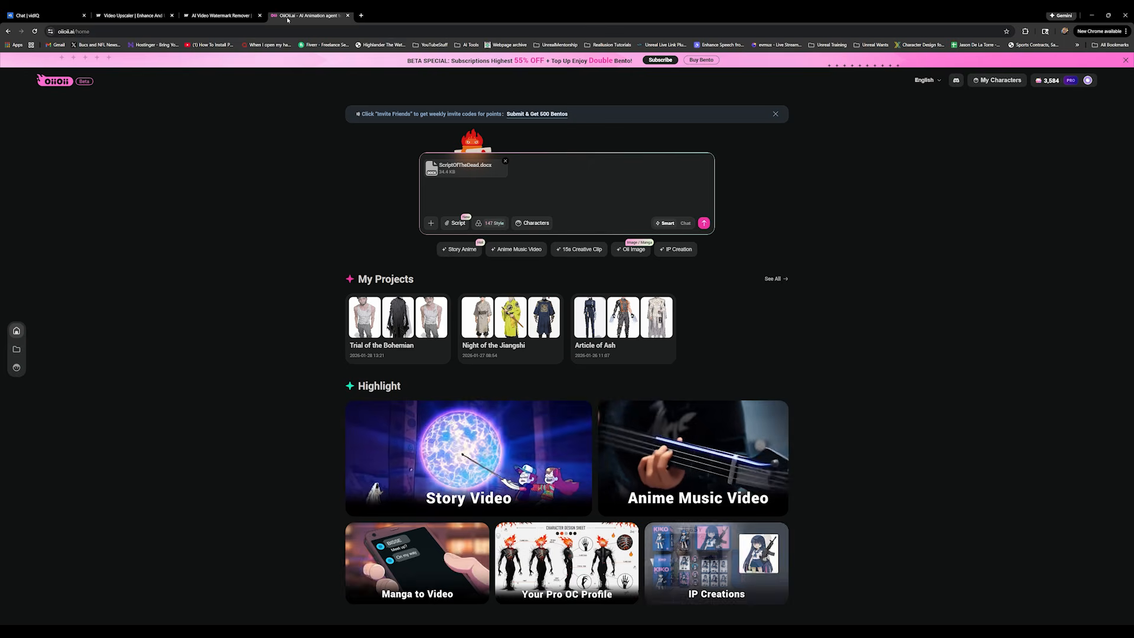
# - Paste the copied Script of the Dead concept into the prompt alongside the attached script and submit it
pyautogui.click(469, 193)
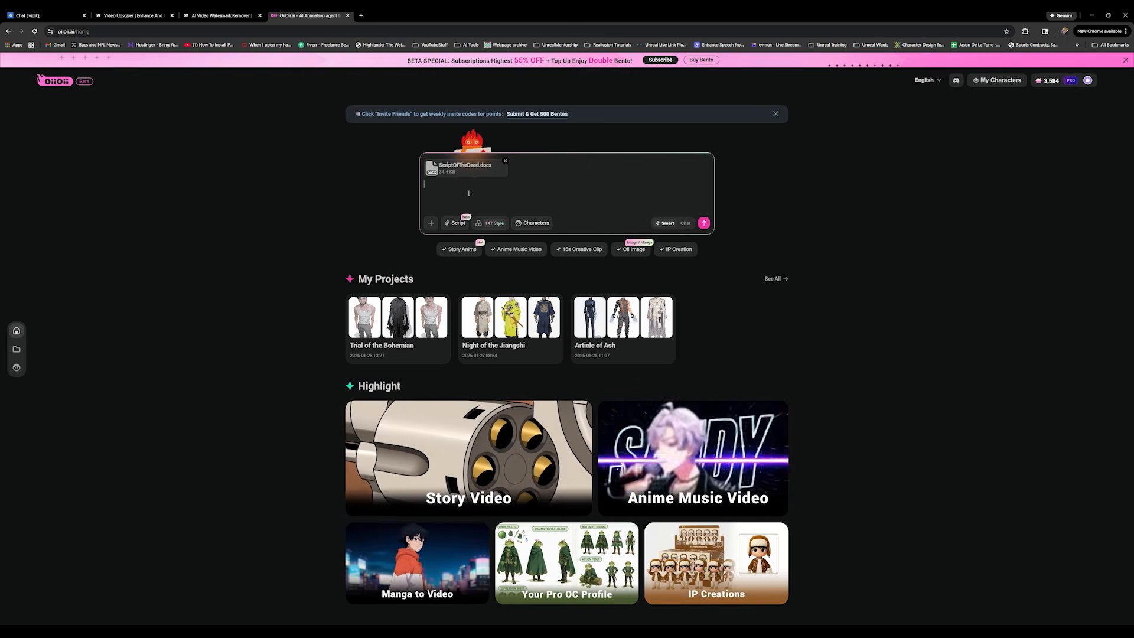
pyautogui.hotkey('ctrl', 'v')
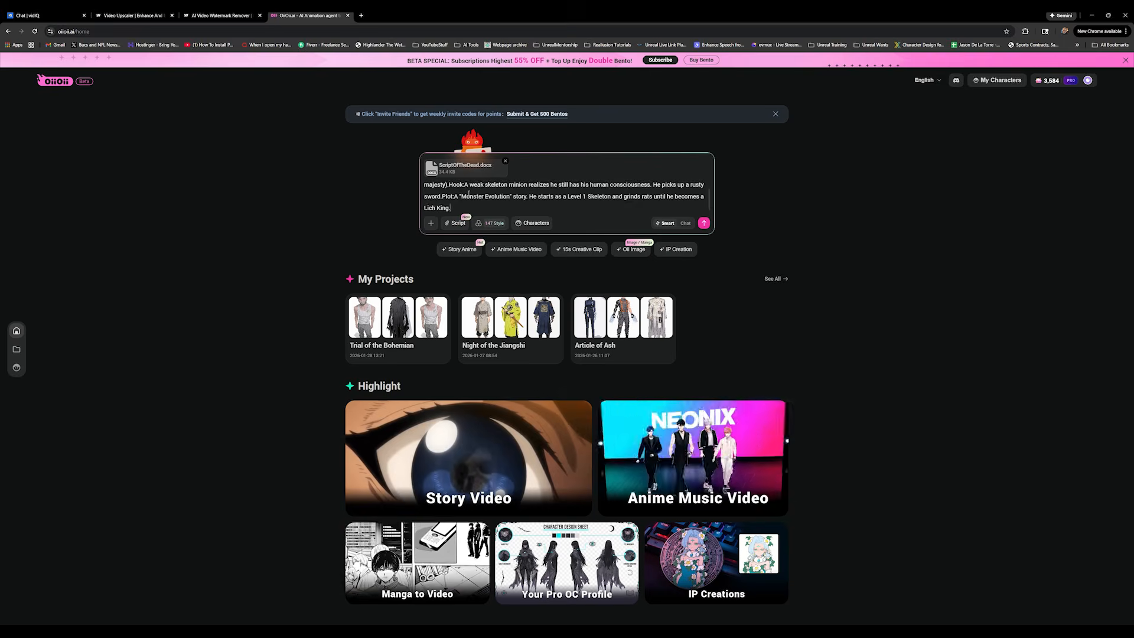
pyautogui.click(703, 222)
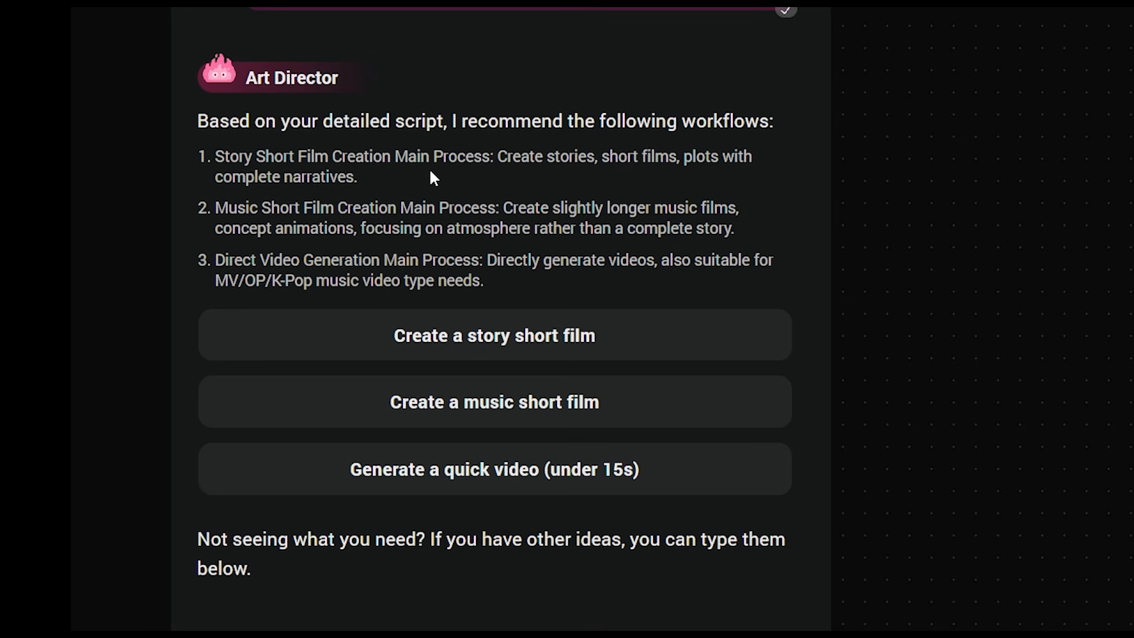
# - Choose to create a story short film as a Long Animation in Horizontal 16:9 with English dialogue
pyautogui.click(519, 341)
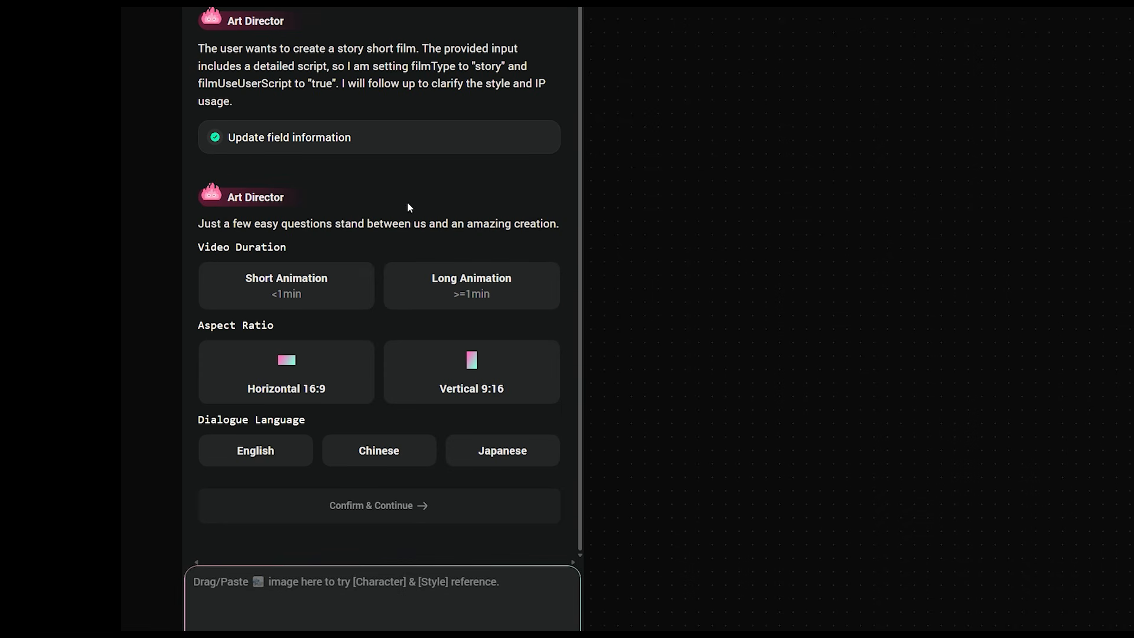
pyautogui.click(489, 286)
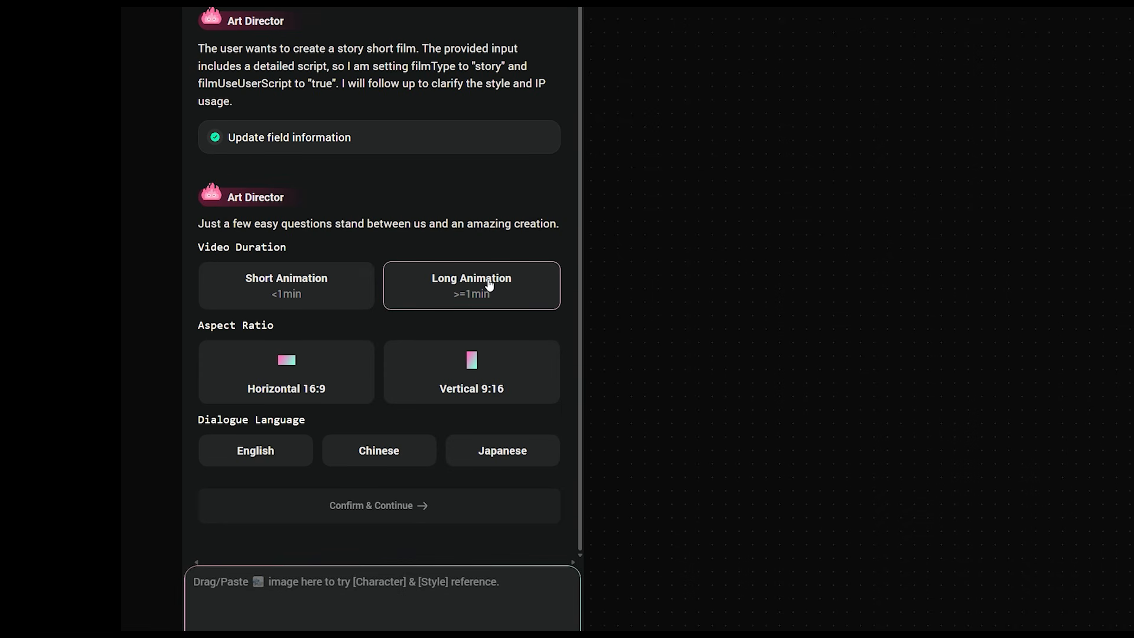
pyautogui.click(264, 380)
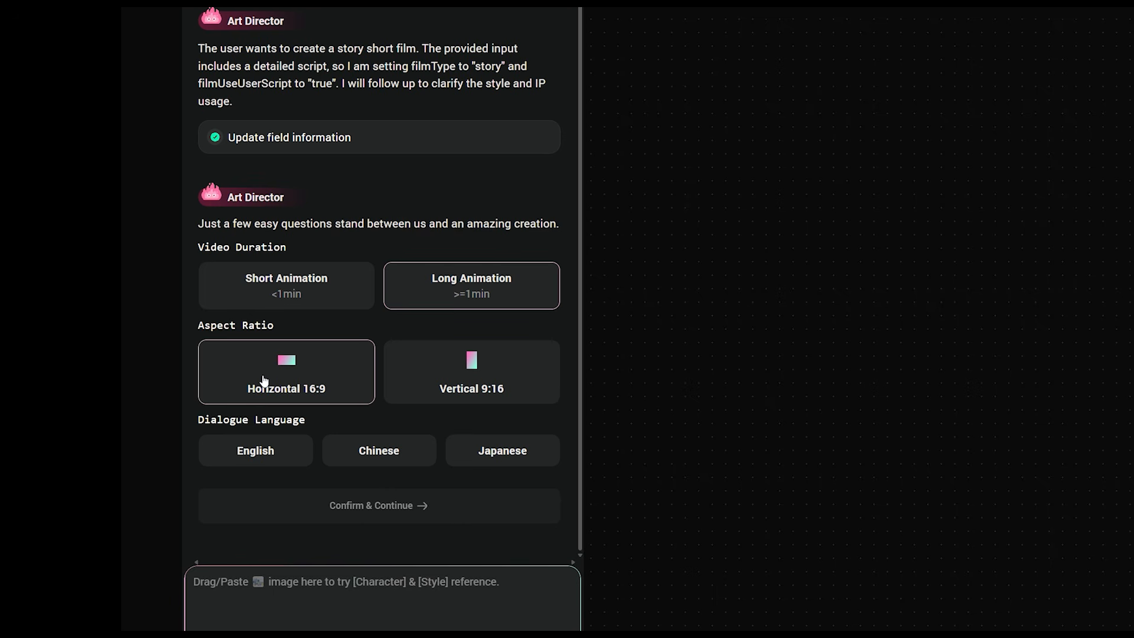
pyautogui.click(525, 387)
pyautogui.click(296, 383)
pyautogui.click(299, 461)
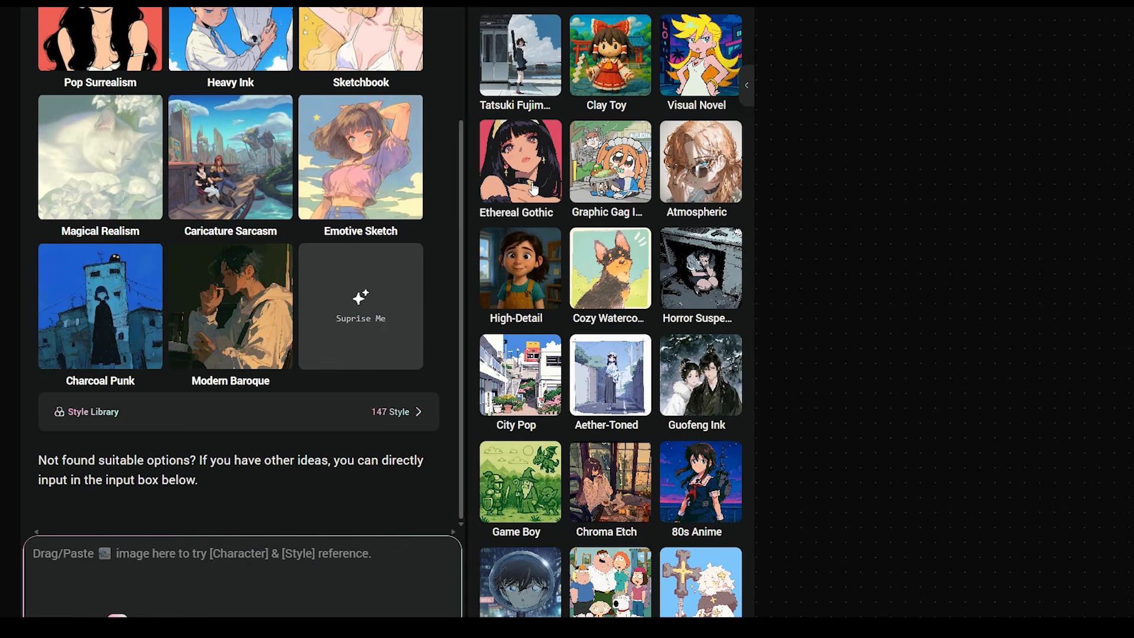
# - Look through the style library's thumbnails for a visual style that suits the dark fantasy story
pyautogui.scroll(-1, 714, 155)
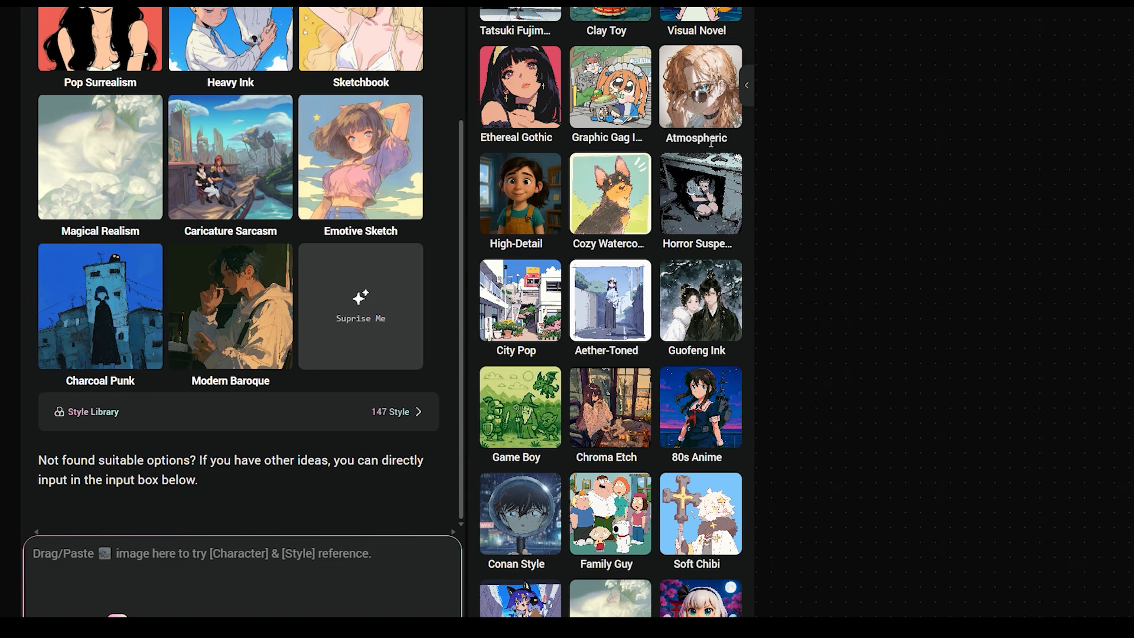
pyautogui.scroll(-1, 637, 173)
pyautogui.scroll(-1, 637, 172)
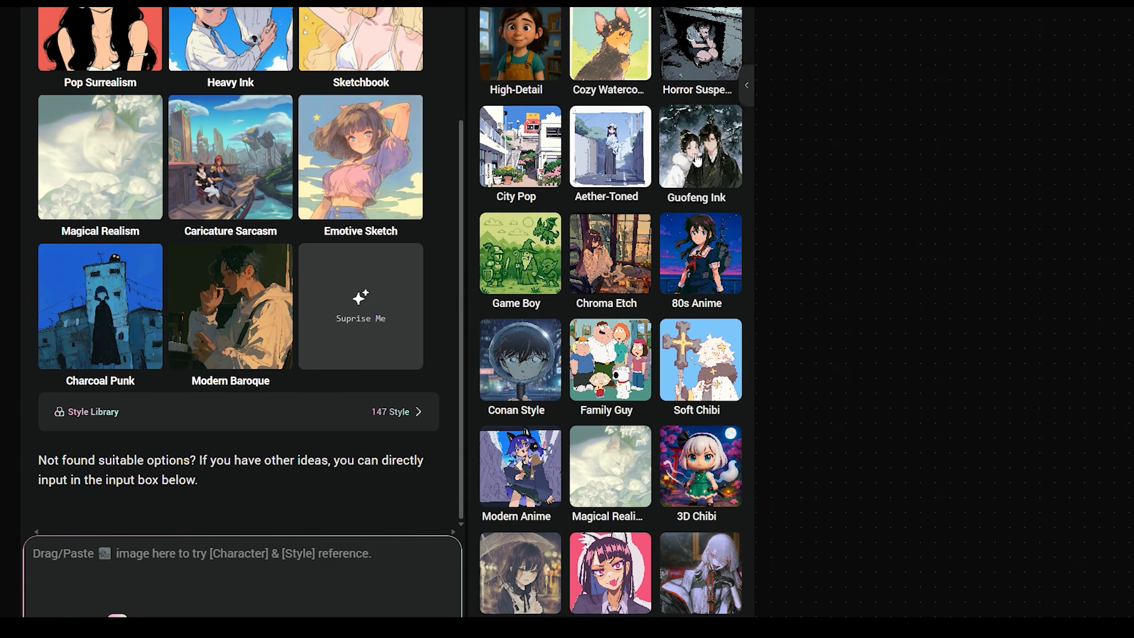
pyautogui.scroll(-2, 697, 161)
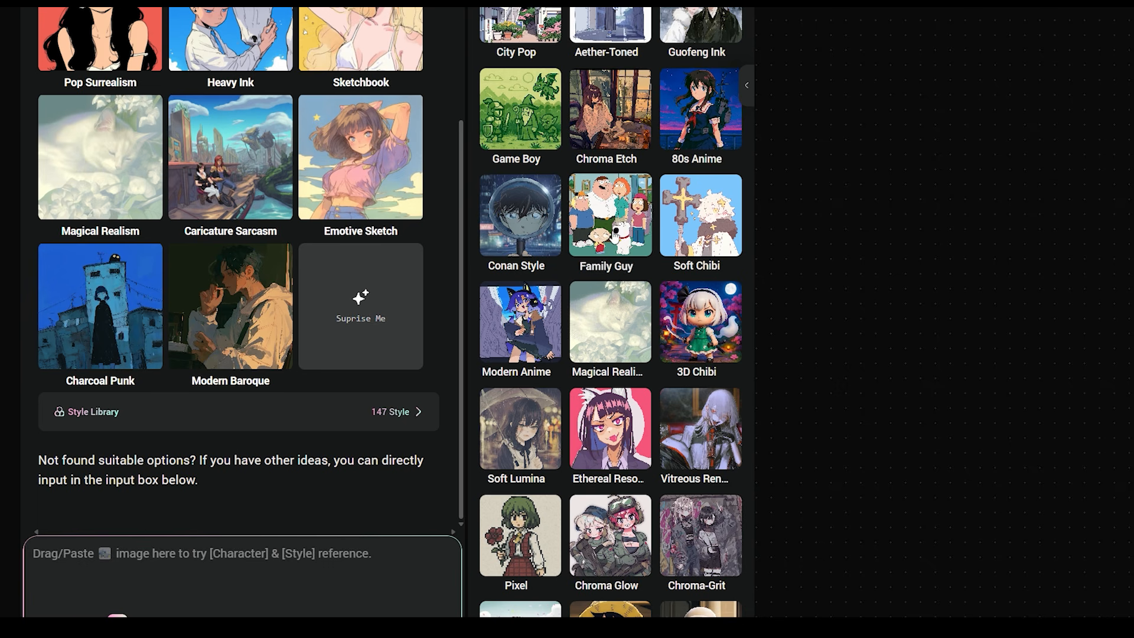
pyautogui.scroll(-2, 614, 248)
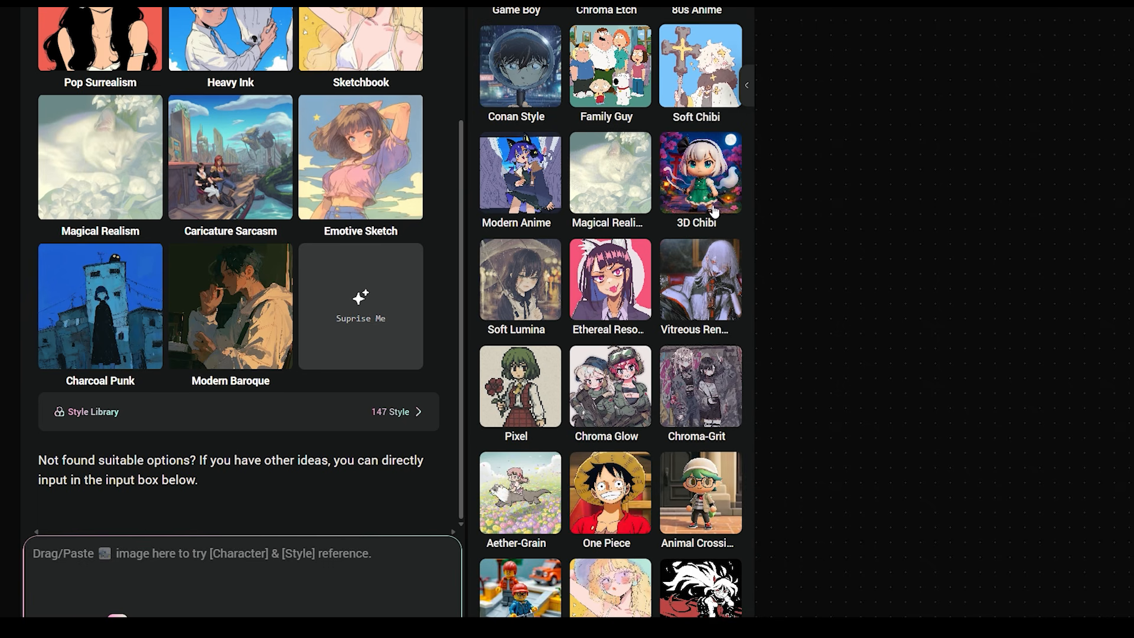
pyautogui.scroll(-2, 493, 141)
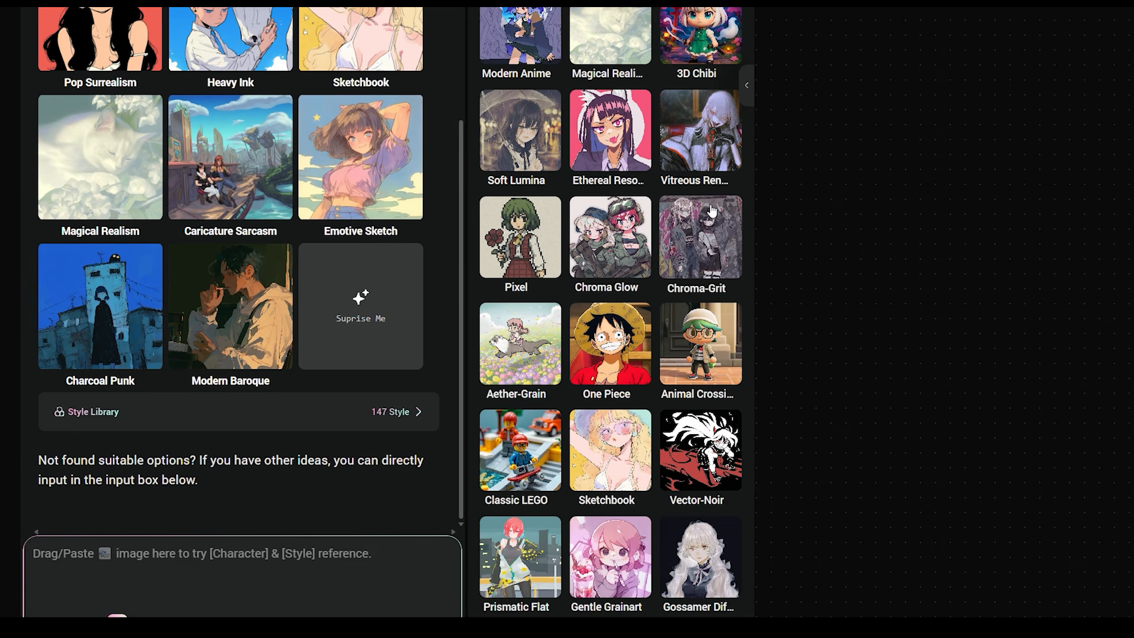
pyautogui.scroll(-2, 712, 211)
pyautogui.scroll(-1, 582, 286)
pyautogui.scroll(-2, 580, 286)
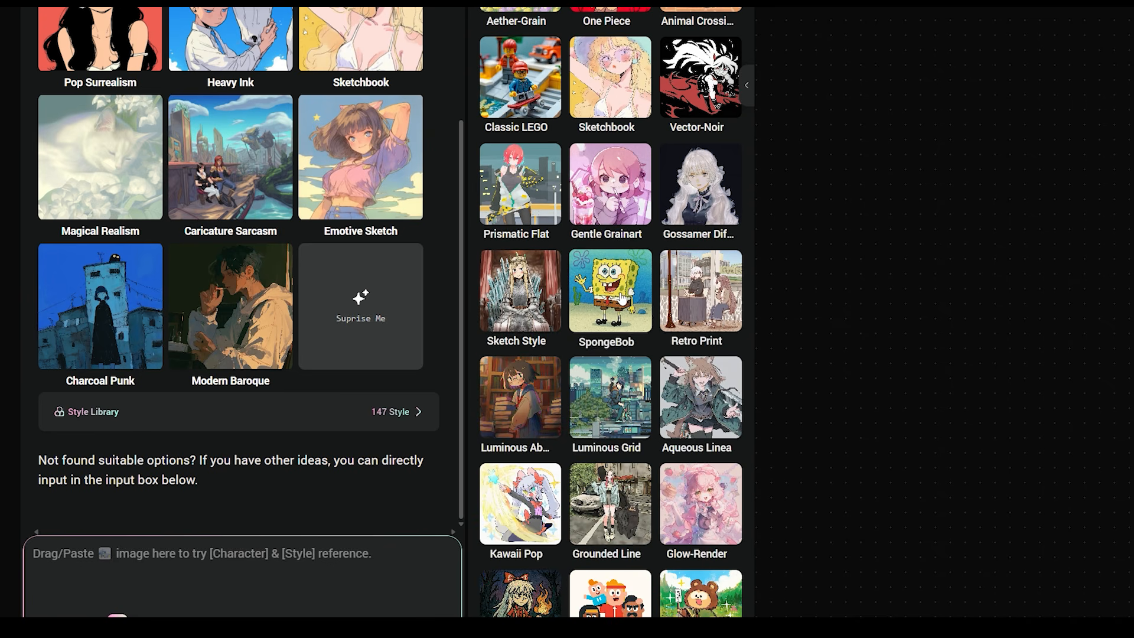
pyautogui.scroll(-3, 621, 298)
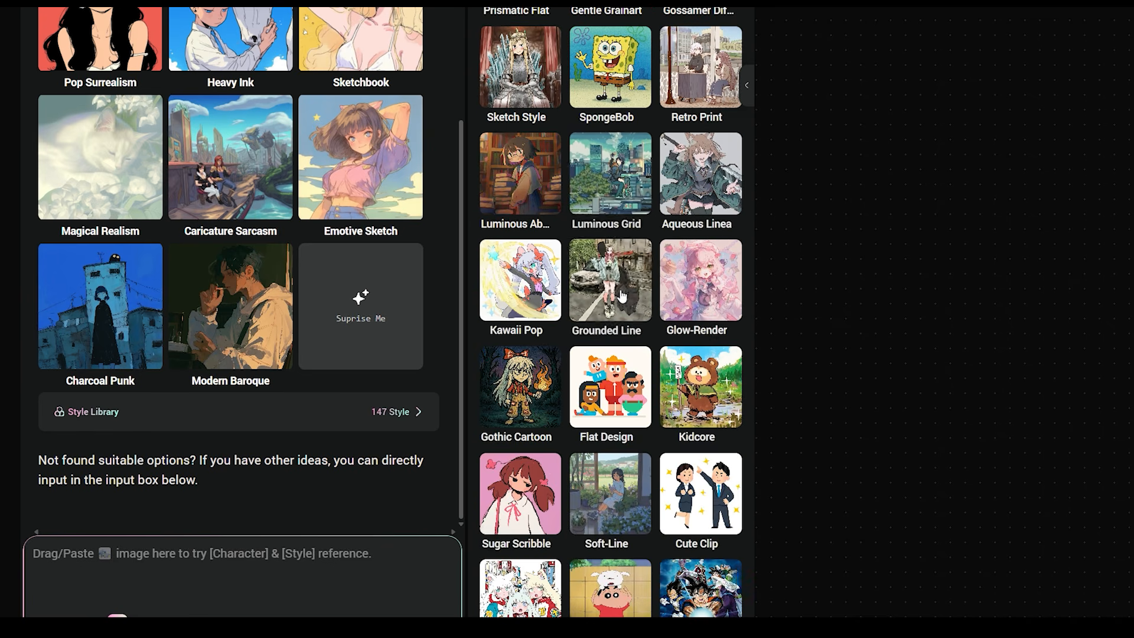
pyautogui.scroll(-1, 622, 296)
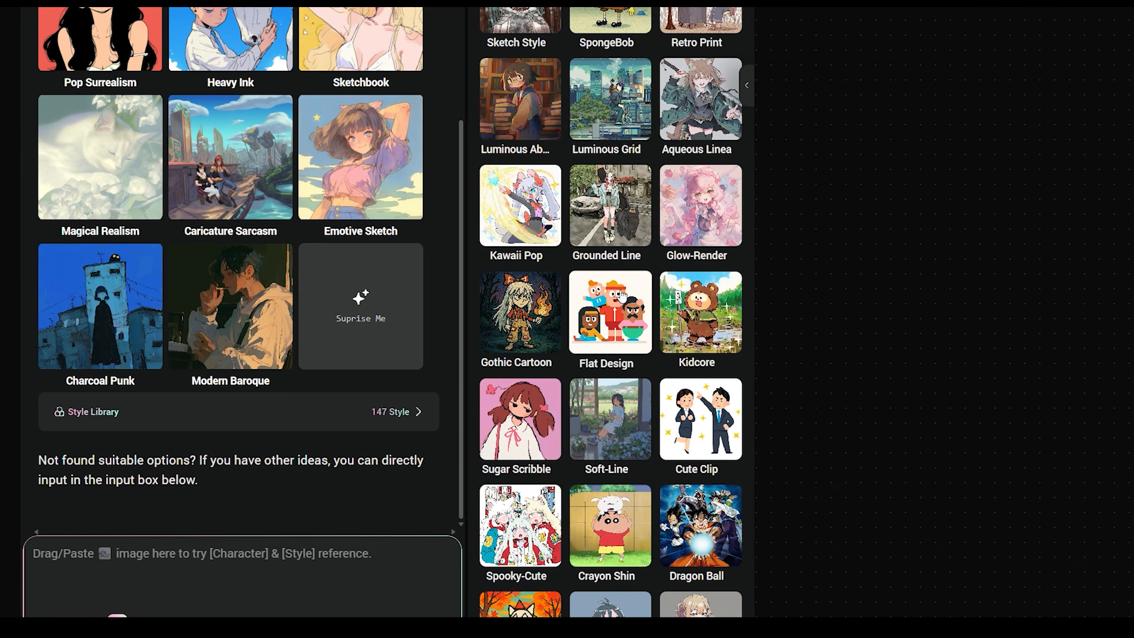
pyautogui.scroll(-2, 621, 295)
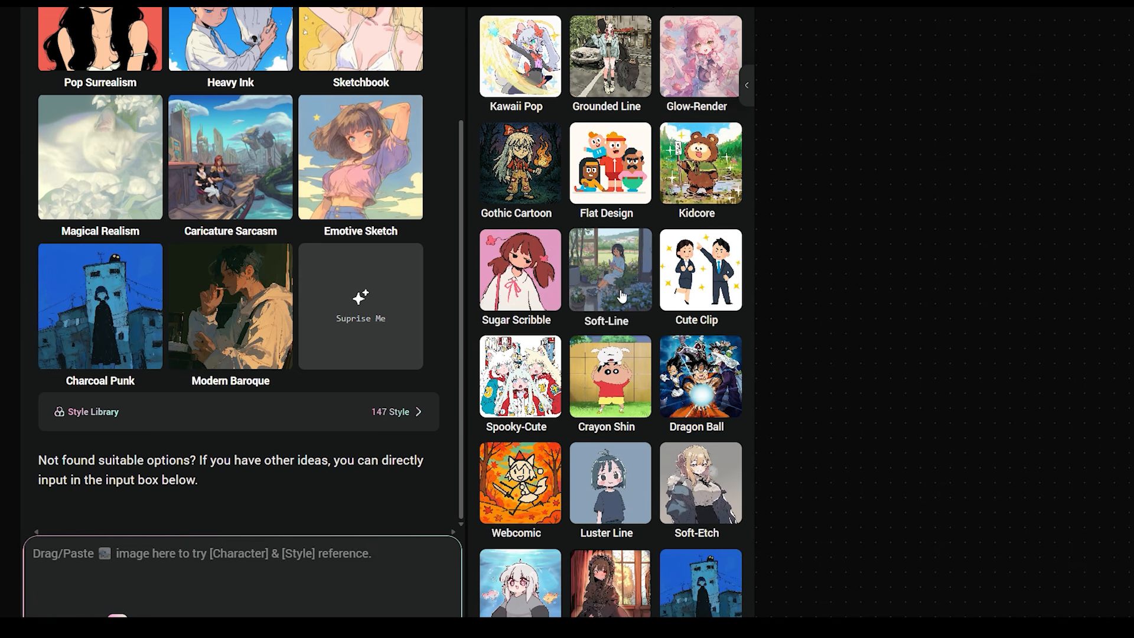
pyautogui.scroll(-1, 621, 296)
pyautogui.scroll(-4, 621, 295)
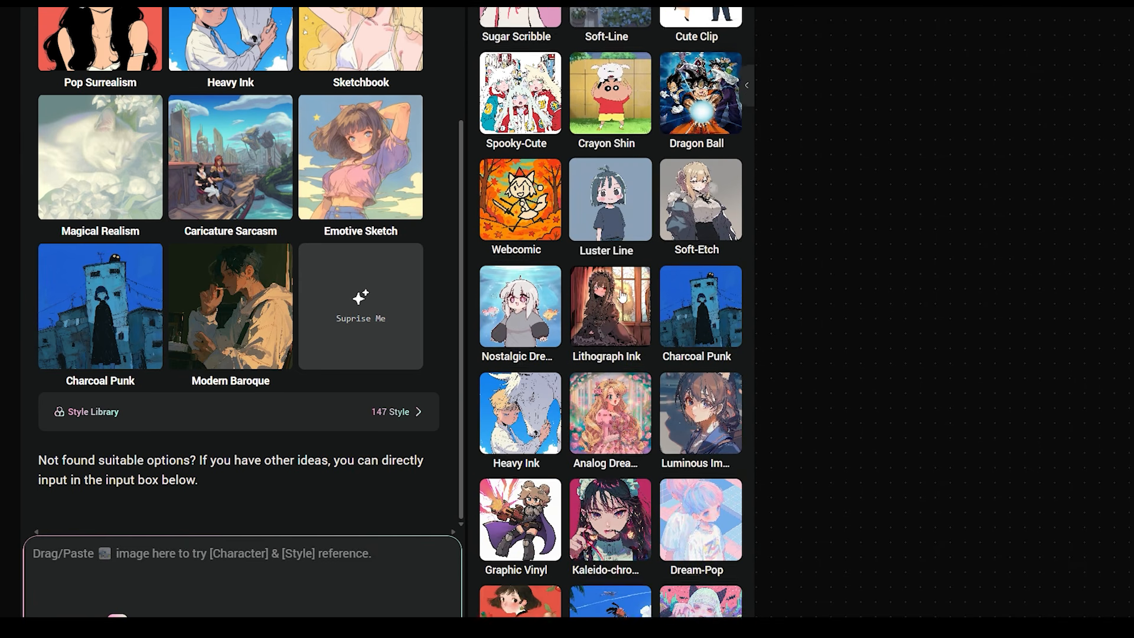
pyautogui.scroll(-3, 621, 296)
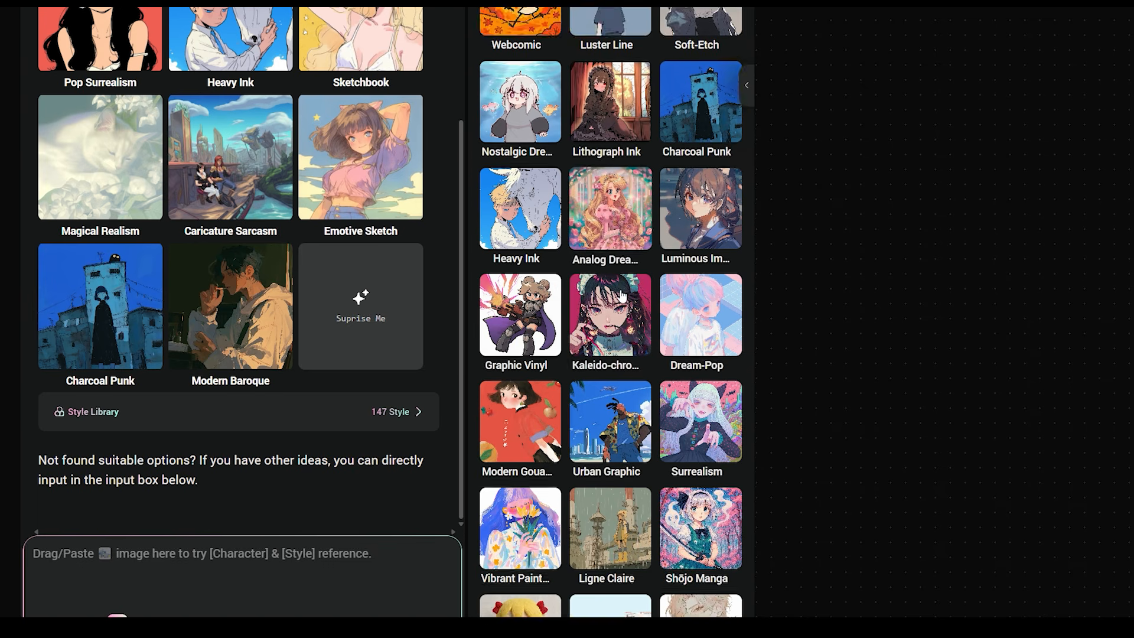
pyautogui.scroll(-2, 622, 295)
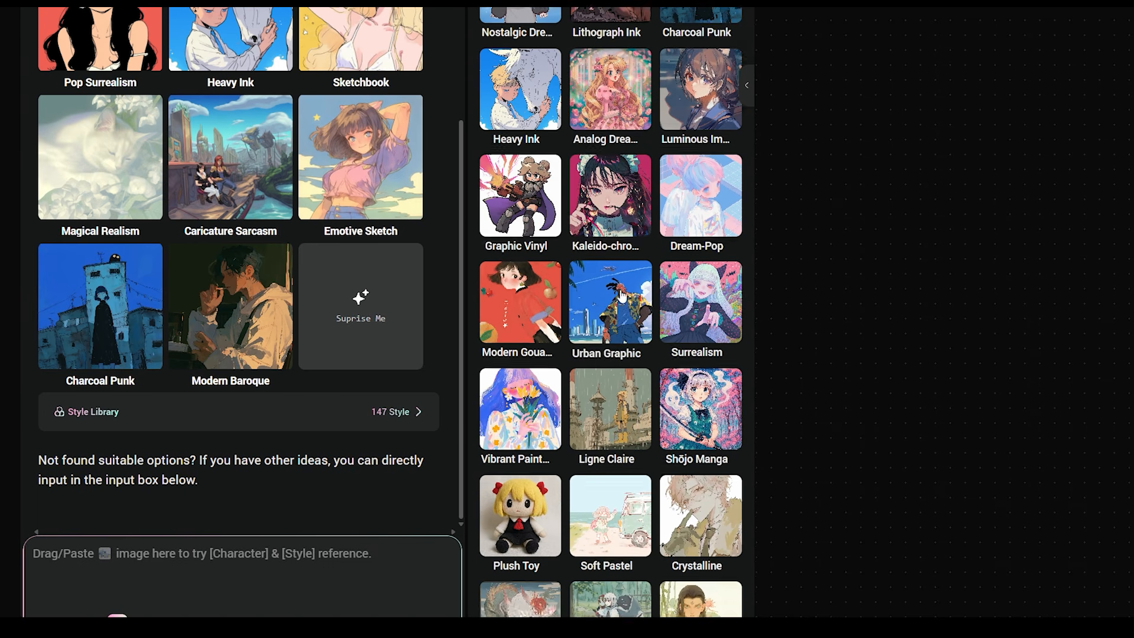
pyautogui.scroll(-1, 621, 295)
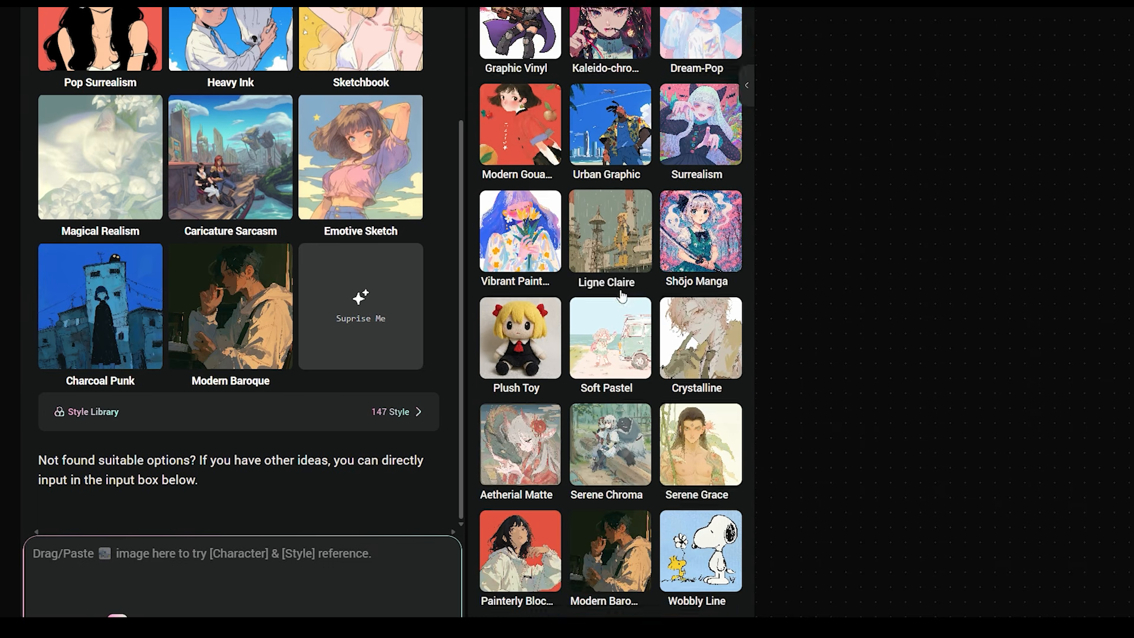
pyautogui.scroll(-1, 621, 296)
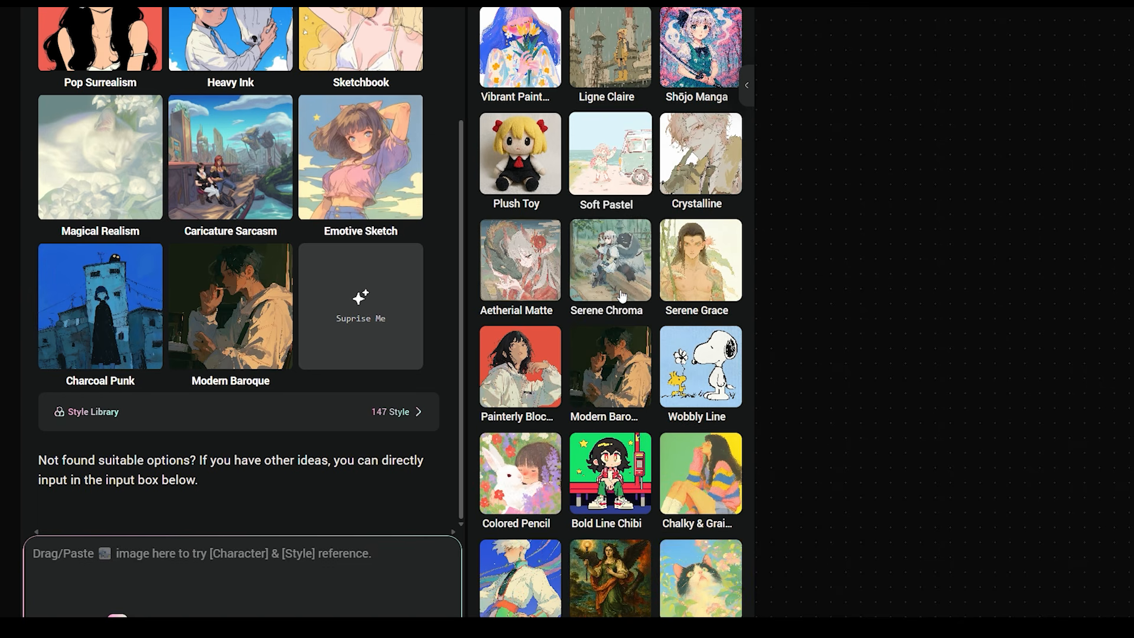
pyautogui.scroll(-1, 621, 295)
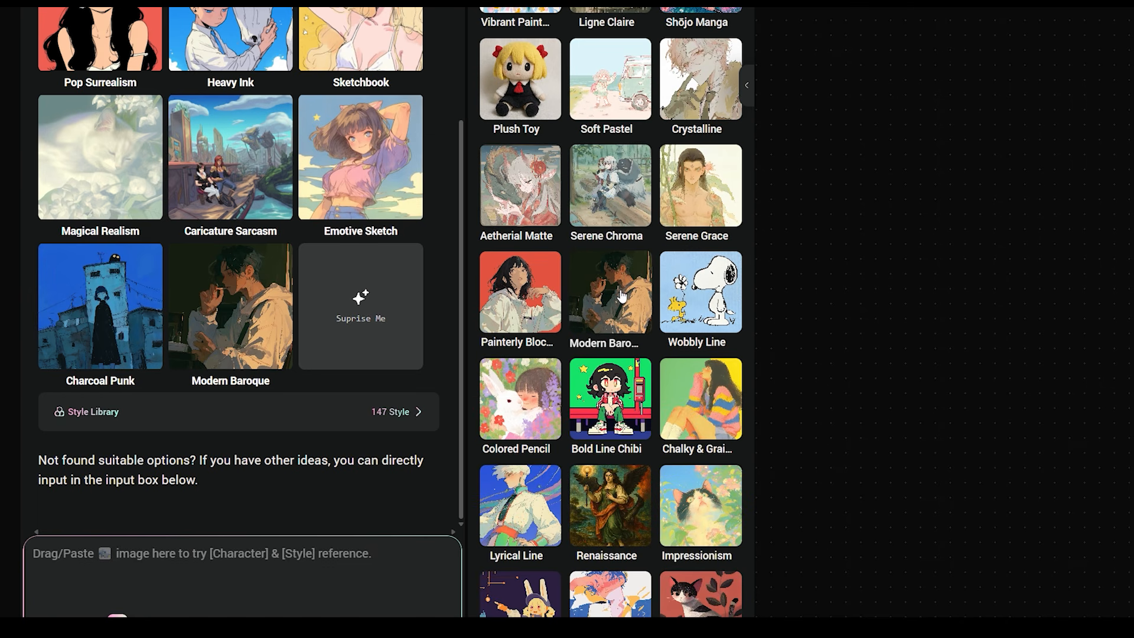
pyautogui.scroll(-1, 621, 296)
pyautogui.scroll(-1, 621, 295)
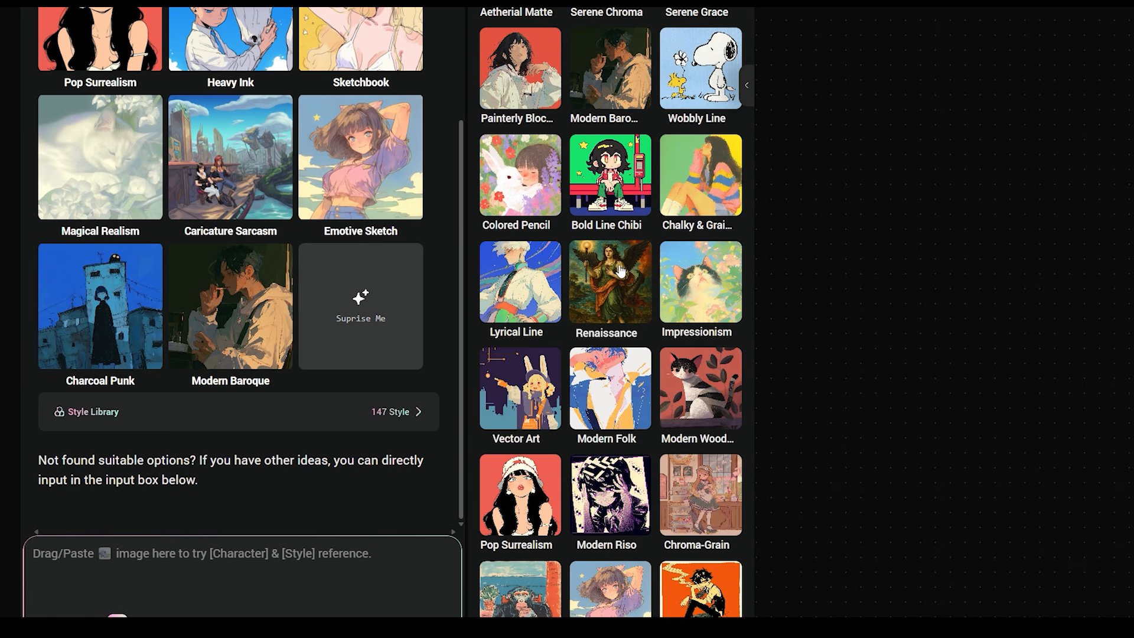
pyautogui.scroll(-1, 621, 271)
pyautogui.scroll(-4, 620, 266)
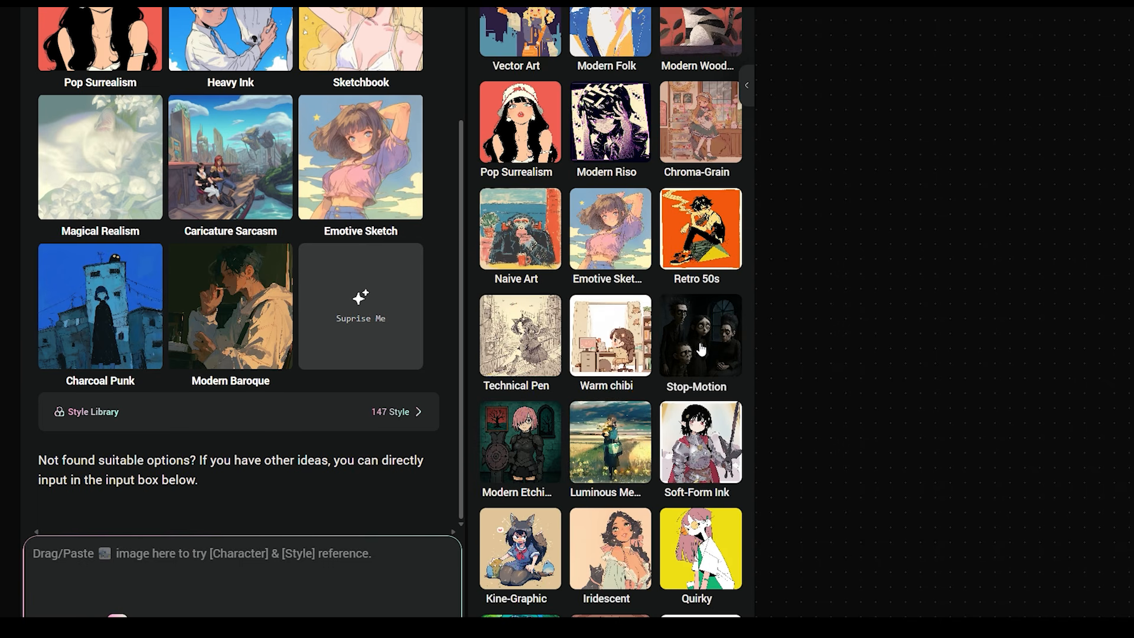
pyautogui.scroll(-2, 701, 348)
pyautogui.scroll(-4, 701, 347)
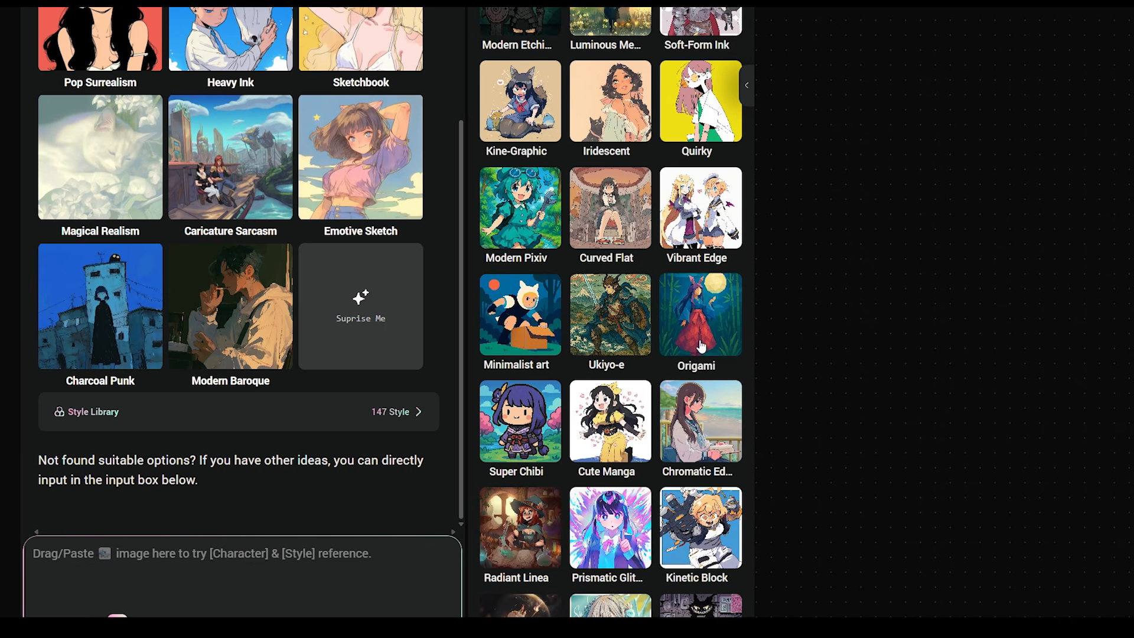
pyautogui.scroll(-2, 700, 341)
pyautogui.scroll(-1, 701, 346)
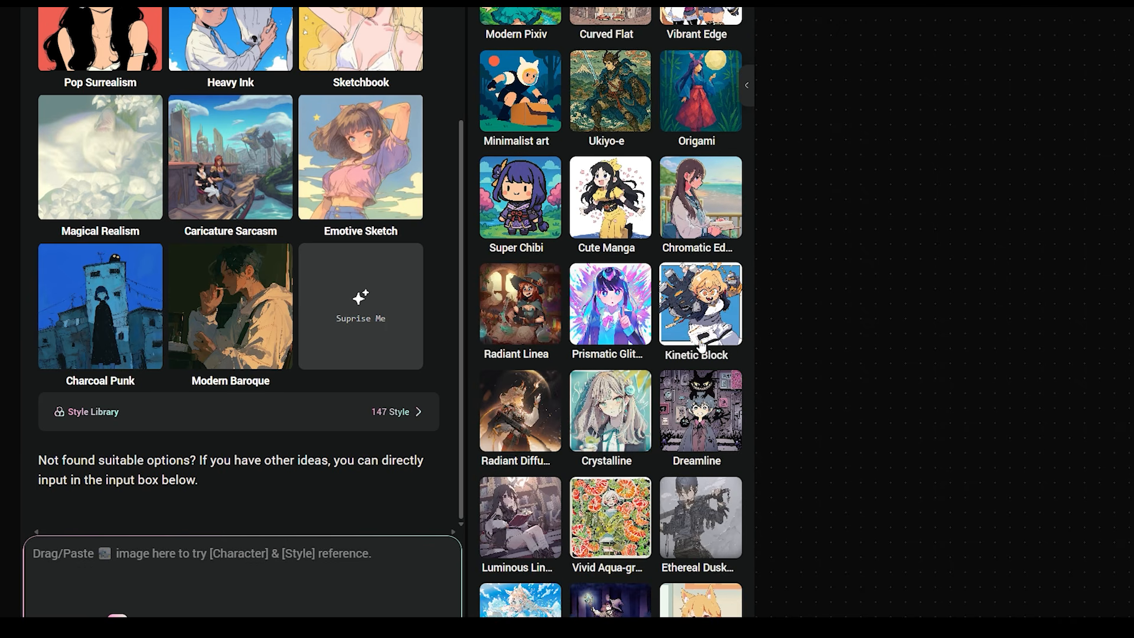
pyautogui.scroll(-3, 702, 346)
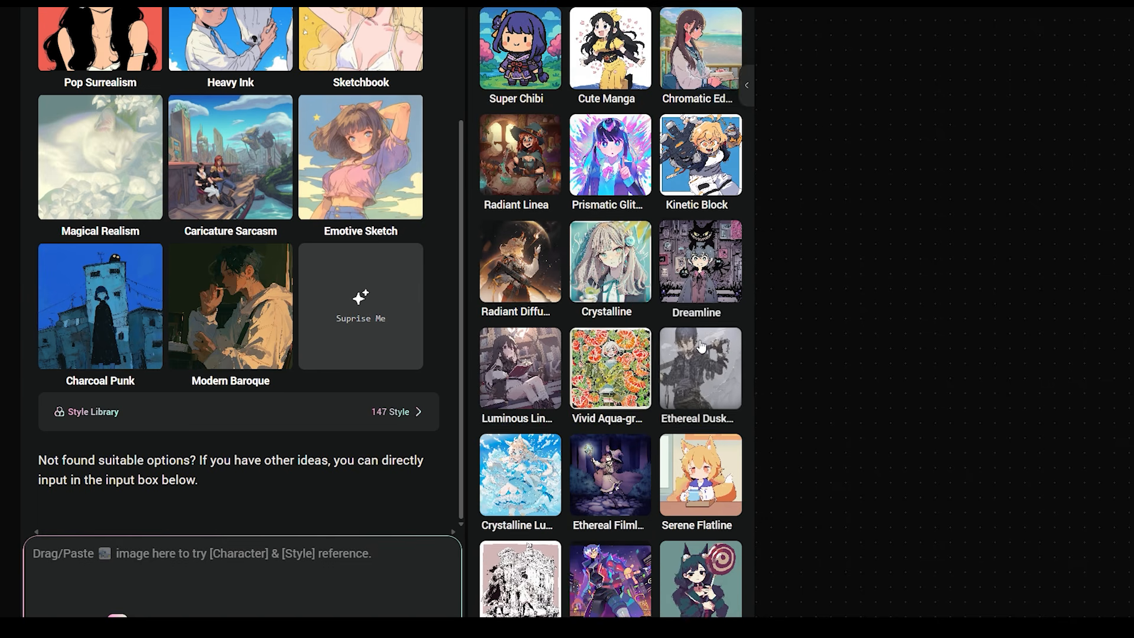
pyautogui.scroll(-2, 701, 346)
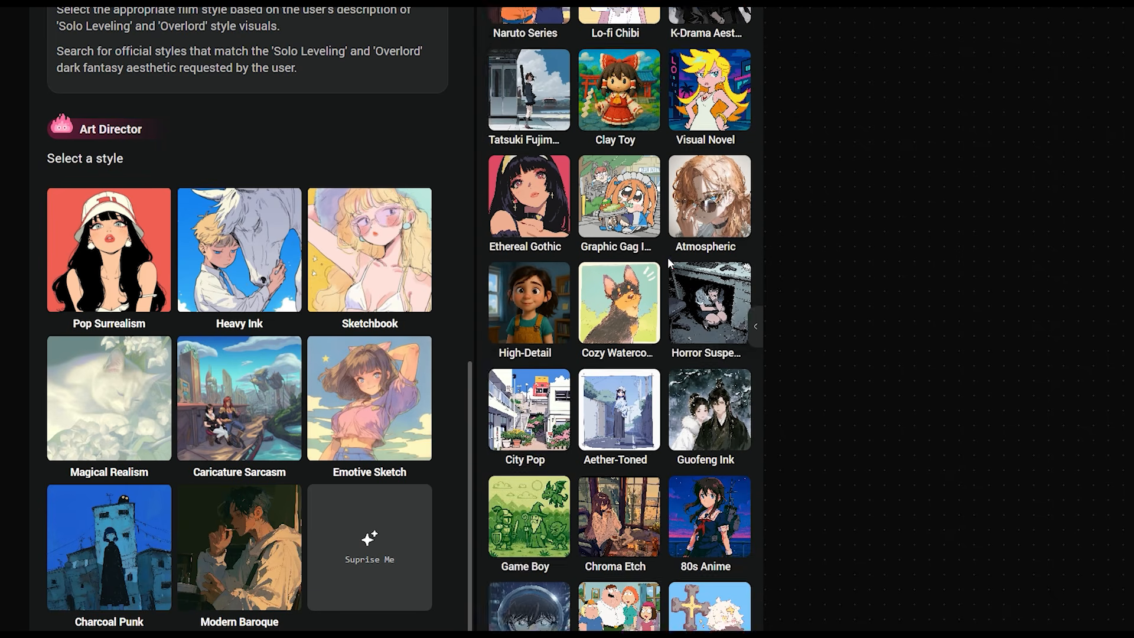
# - Choose the K-Drama style, shown by the dark monochrome couple thumbnail, as the film's visual style
pyautogui.scroll(3, 669, 261)
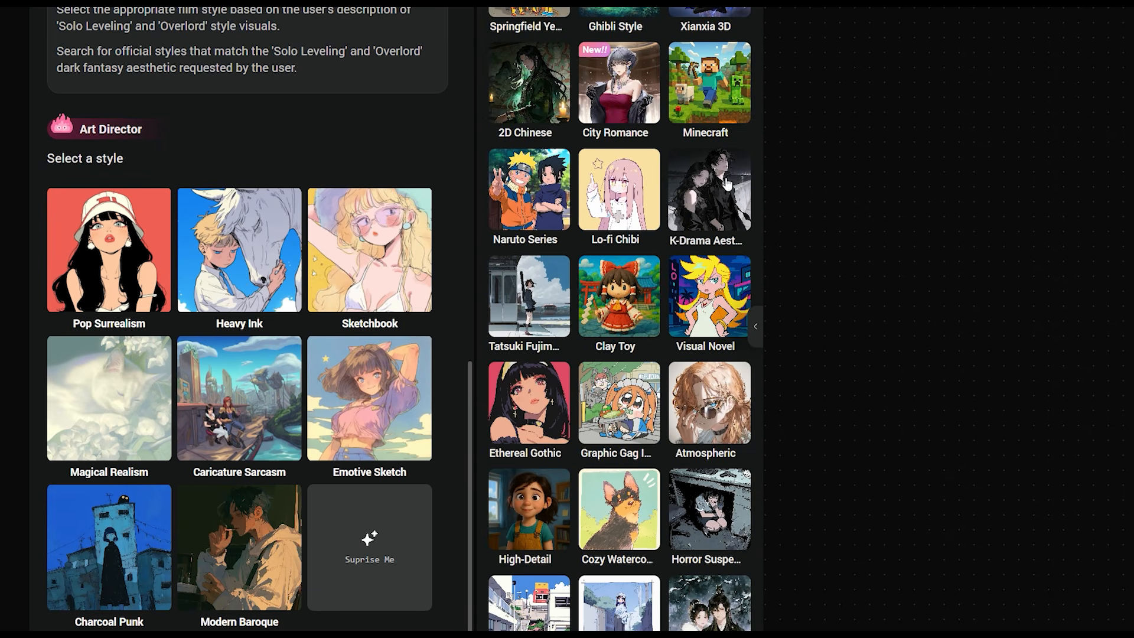
pyautogui.click(722, 185)
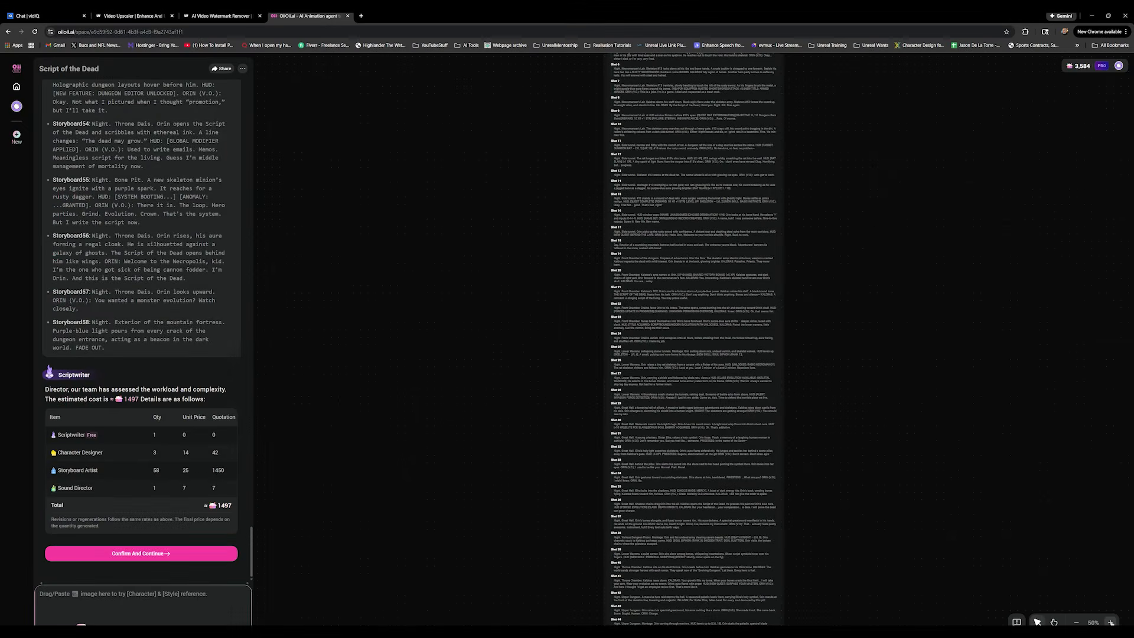
# - Review the script summary, cast list and storyboard descriptions from Shot 1 to Shot 58 at 100% zoom
pyautogui.click(1111, 623)
pyautogui.scroll(2, 573, 131)
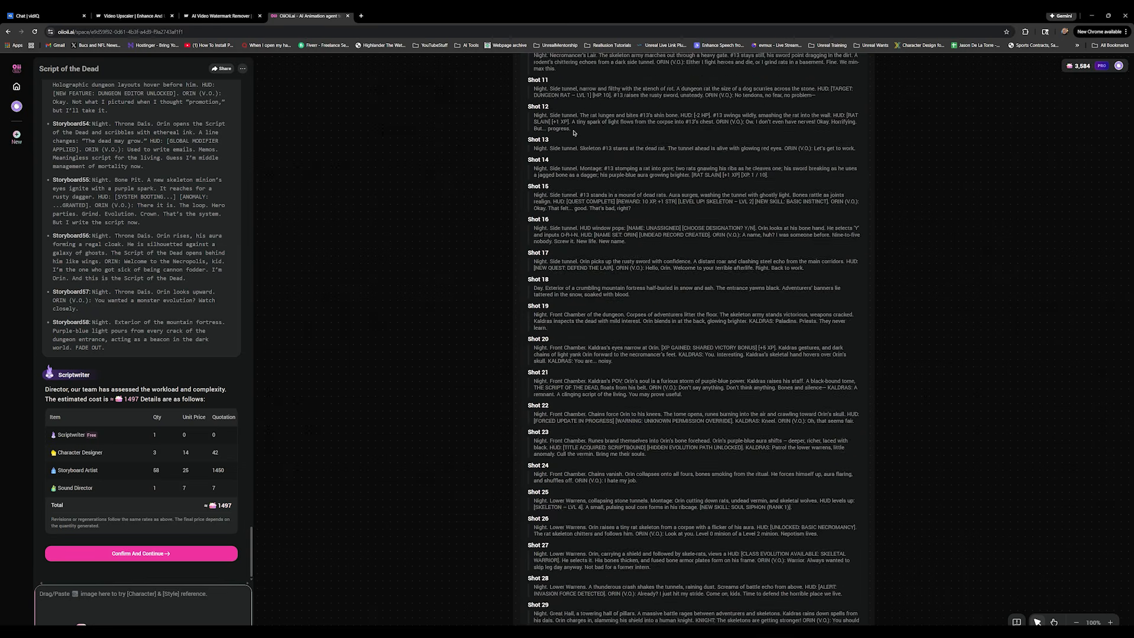
pyautogui.scroll(5, 573, 132)
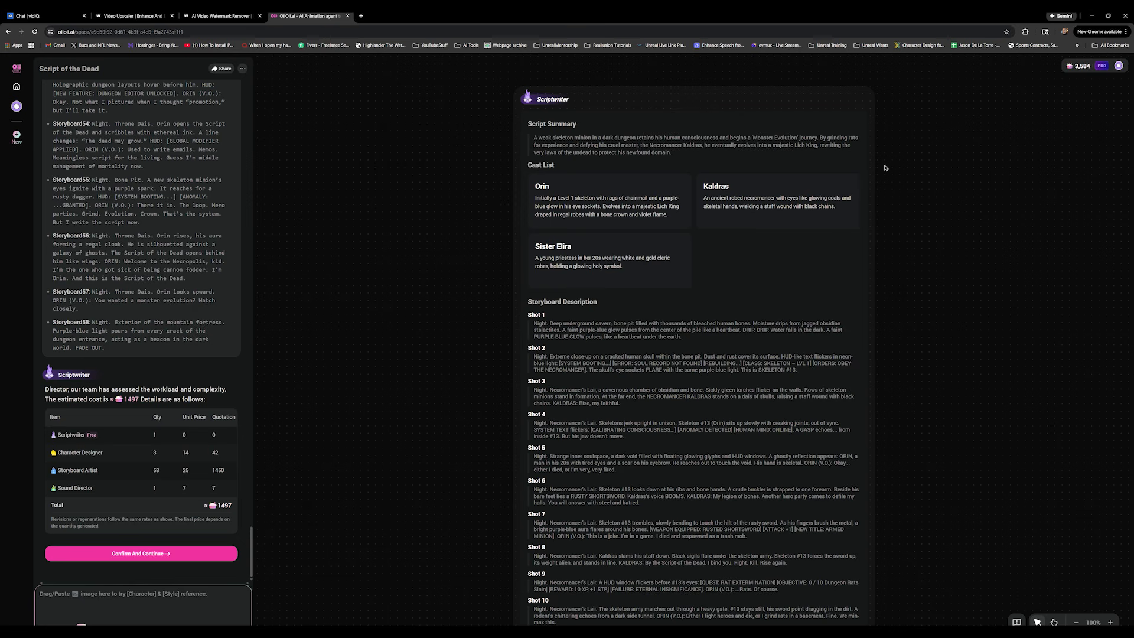
pyautogui.scroll(-3, 885, 167)
pyautogui.scroll(-2, 885, 168)
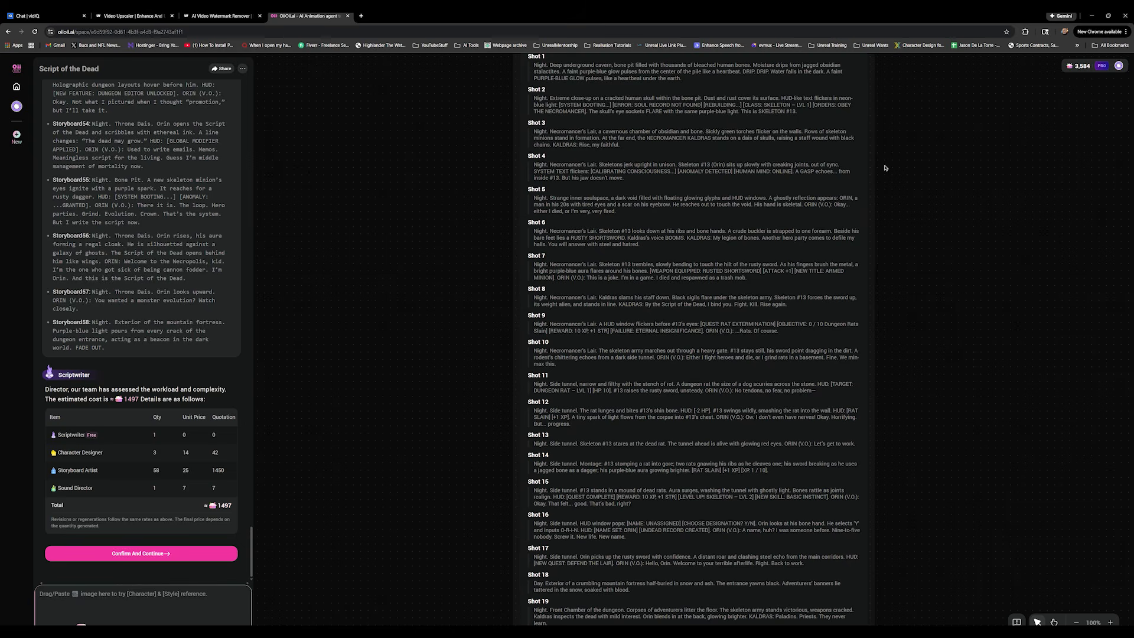
pyautogui.scroll(-7, 885, 167)
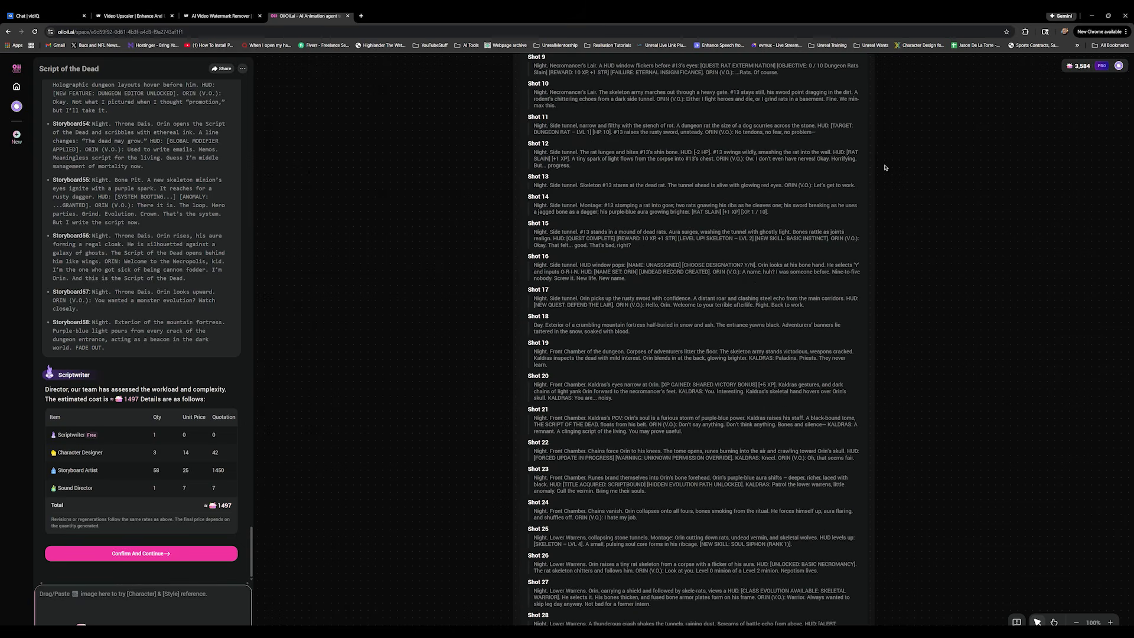
pyautogui.scroll(-5, 885, 168)
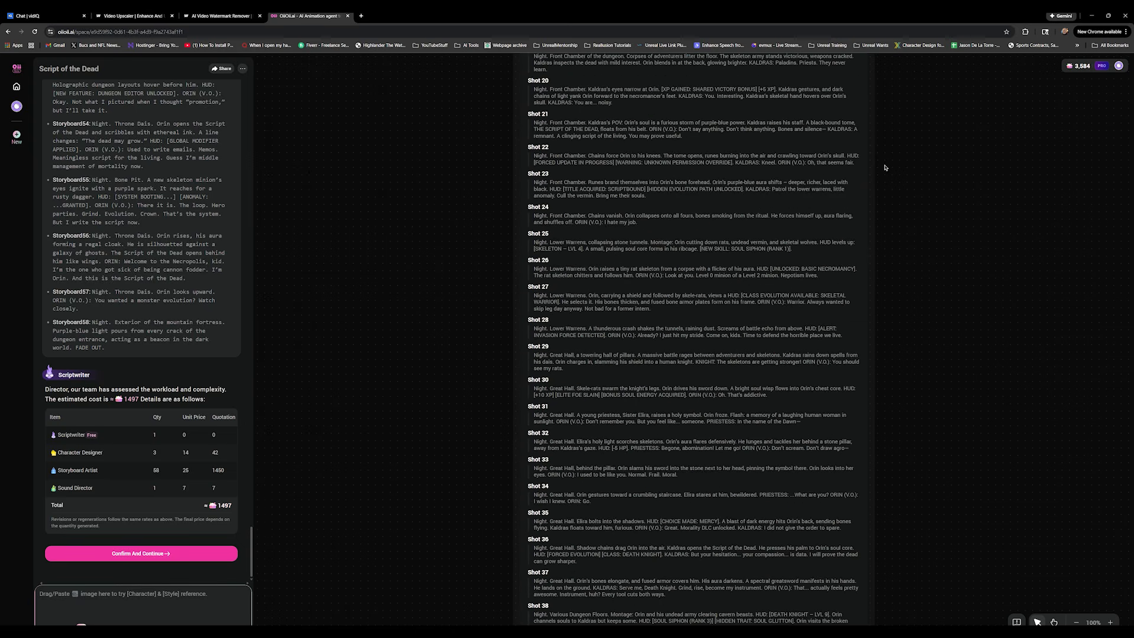
pyautogui.scroll(-6, 885, 168)
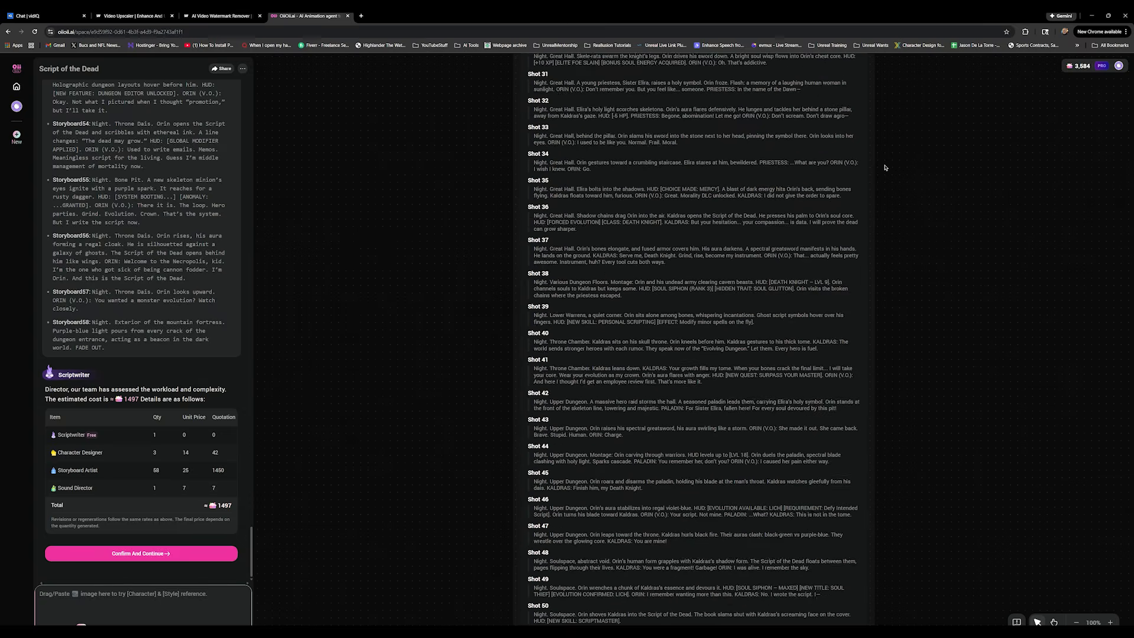
pyautogui.scroll(-4, 884, 168)
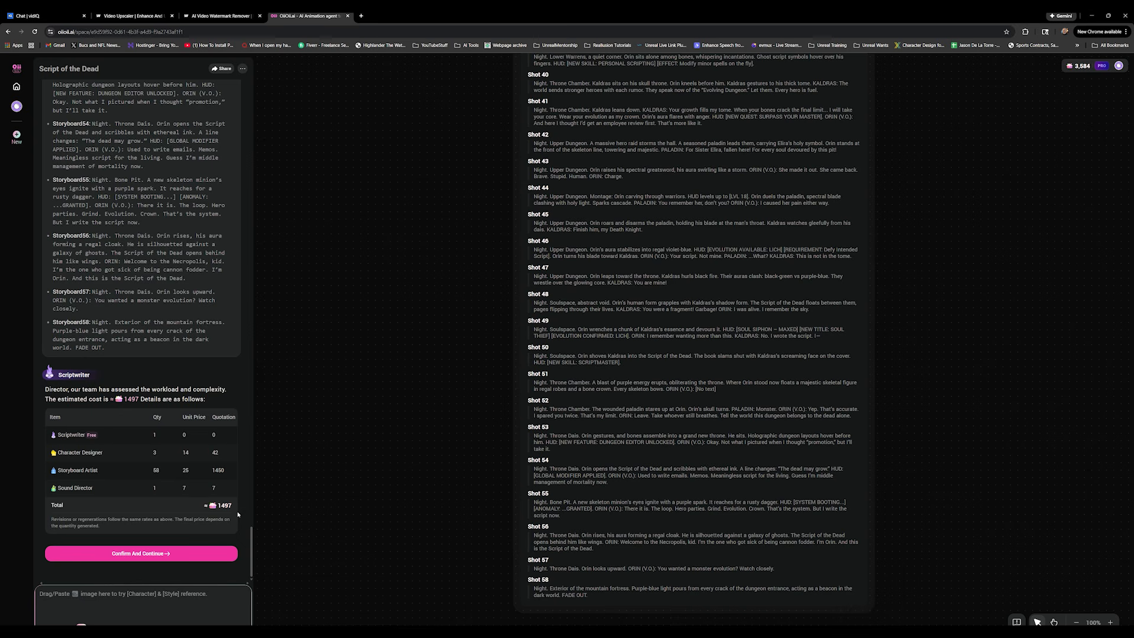
# - Confirm the cost quotation and approve the character images and concept art to generate the storyboard video
pyautogui.moveTo(1070, 69)
pyautogui.click(118, 553)
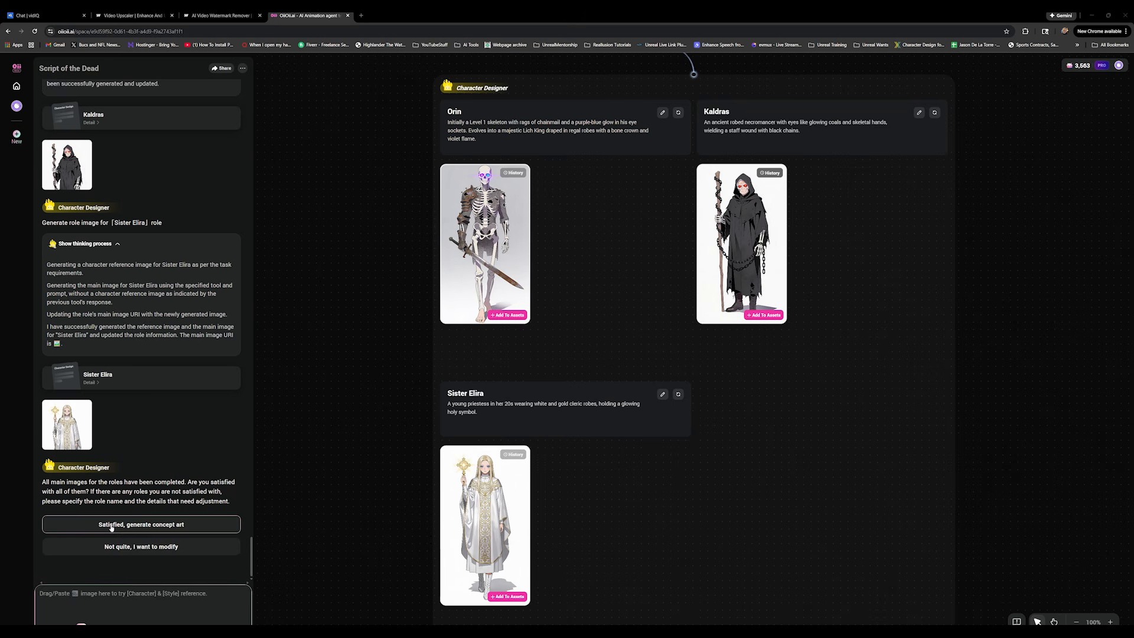
pyautogui.click(142, 525)
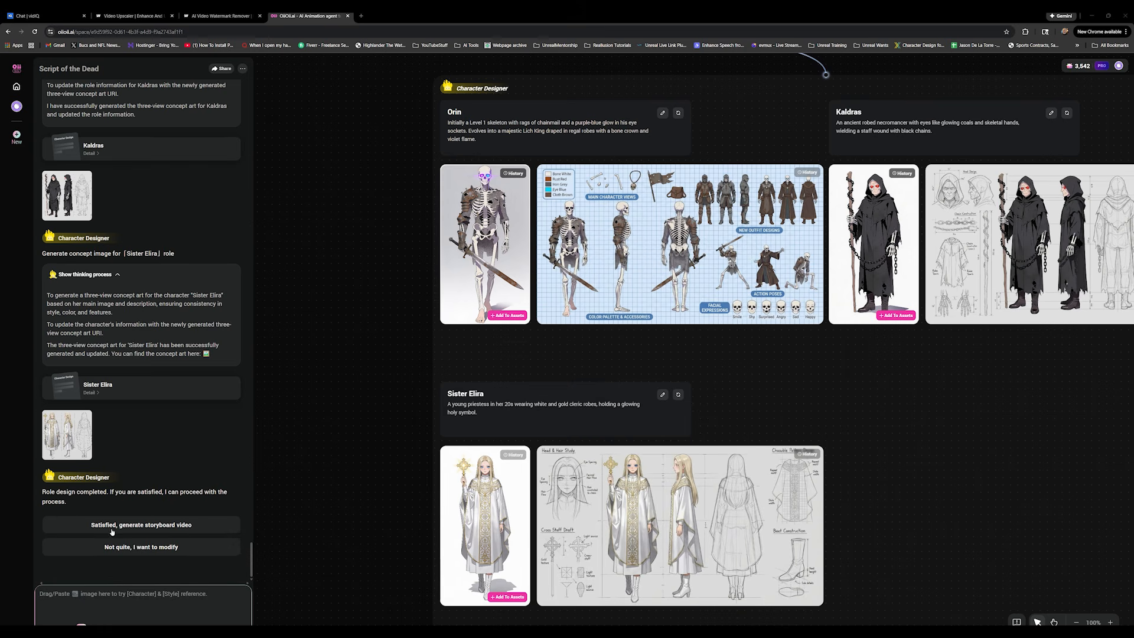
pyautogui.click(115, 524)
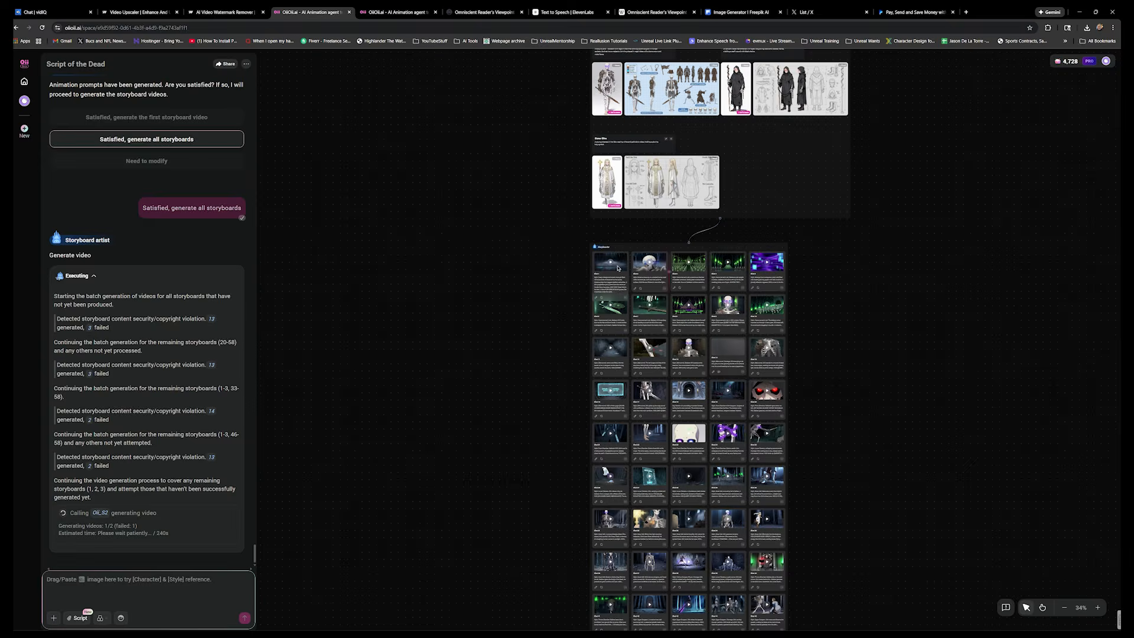
# - Preview the generated storyboard videos in the first row, shots 1 to 5, one after another
pyautogui.click(611, 264)
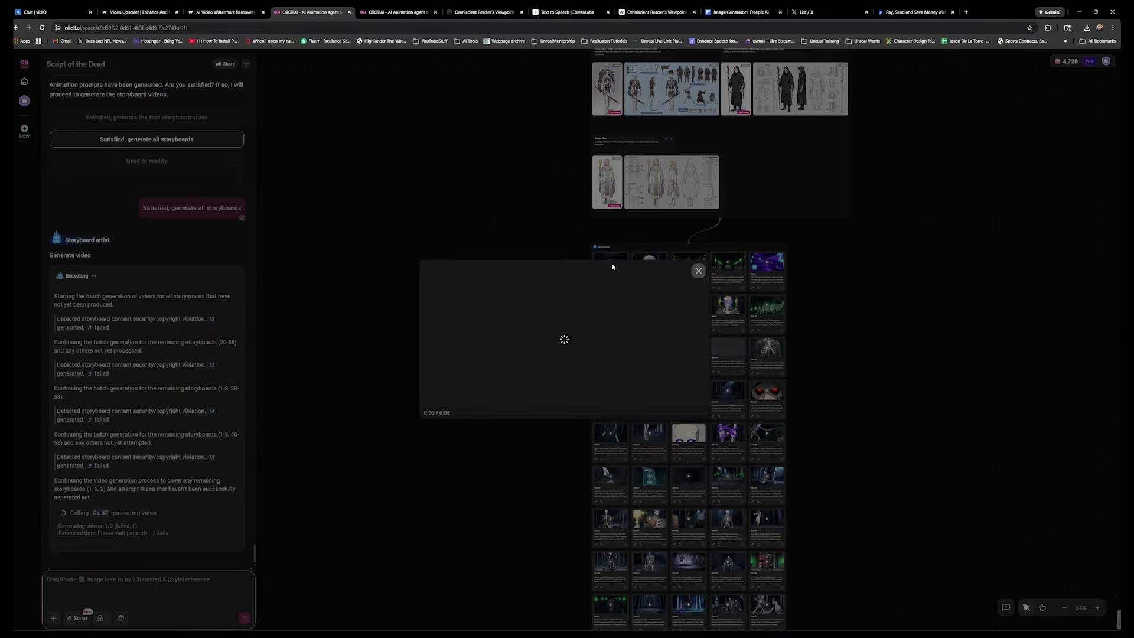
pyautogui.click(650, 264)
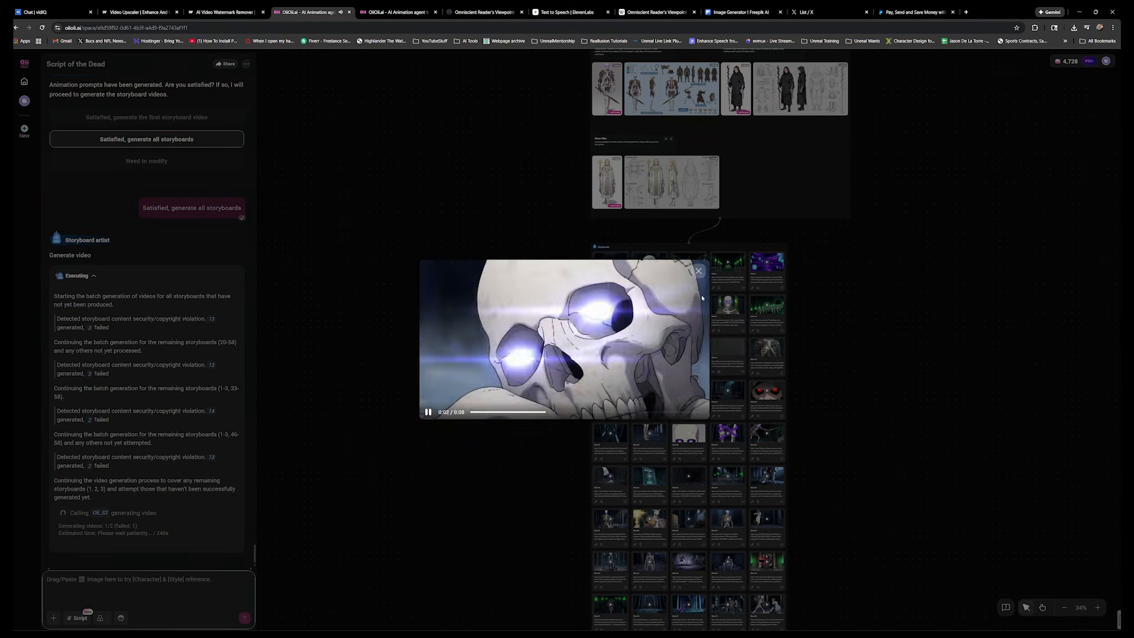
pyautogui.click(701, 270)
pyautogui.click(688, 264)
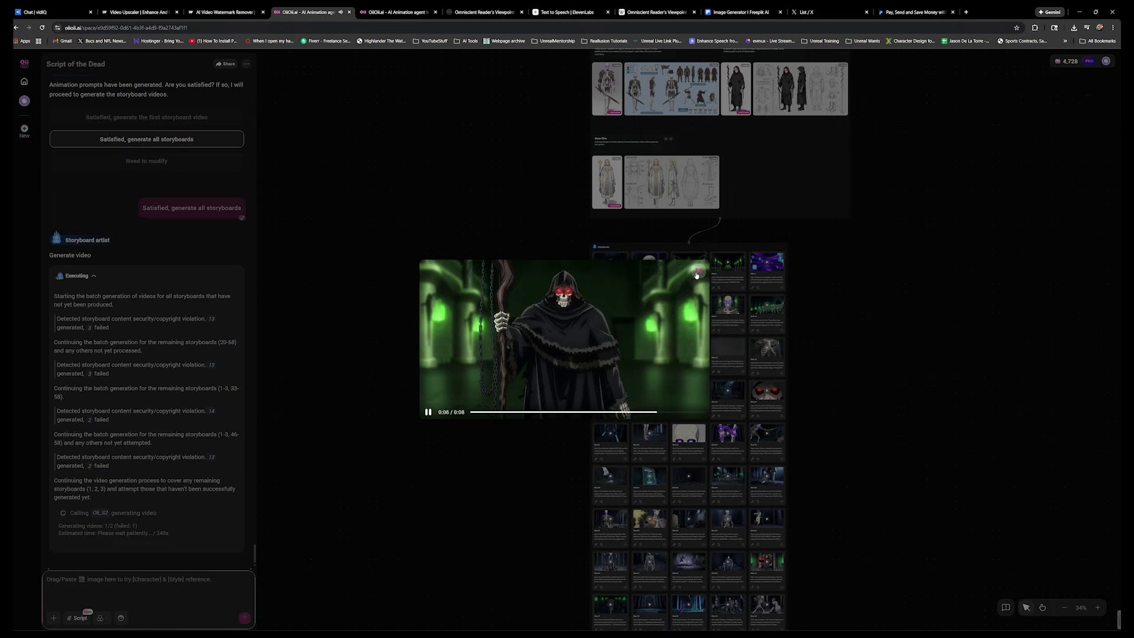
pyautogui.click(698, 272)
pyautogui.click(695, 275)
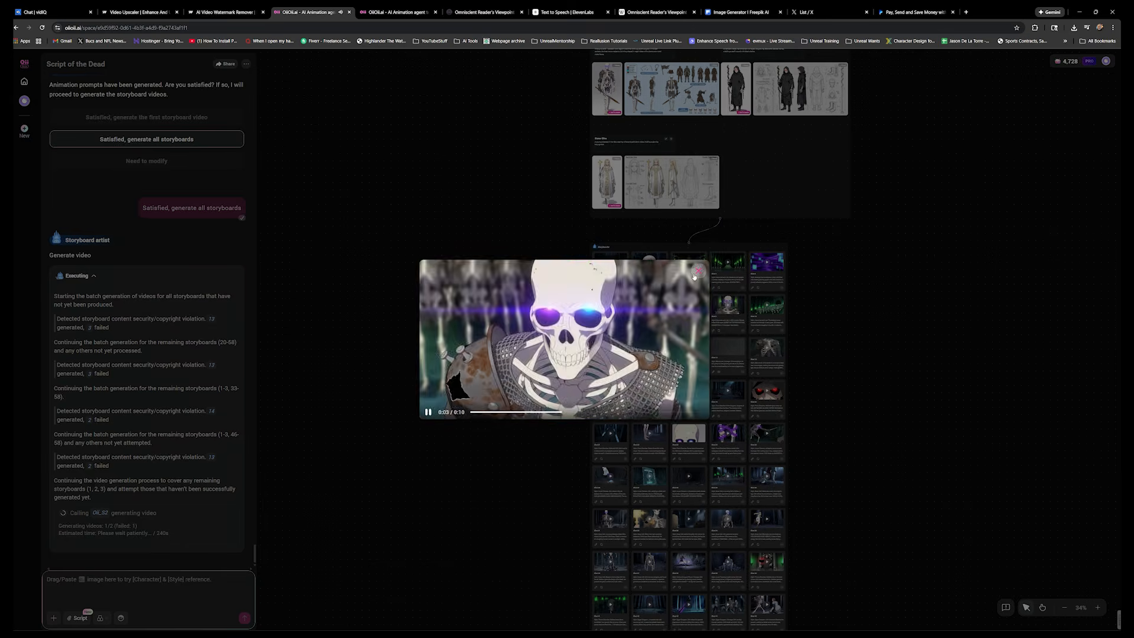
pyautogui.click(698, 272)
pyautogui.click(766, 263)
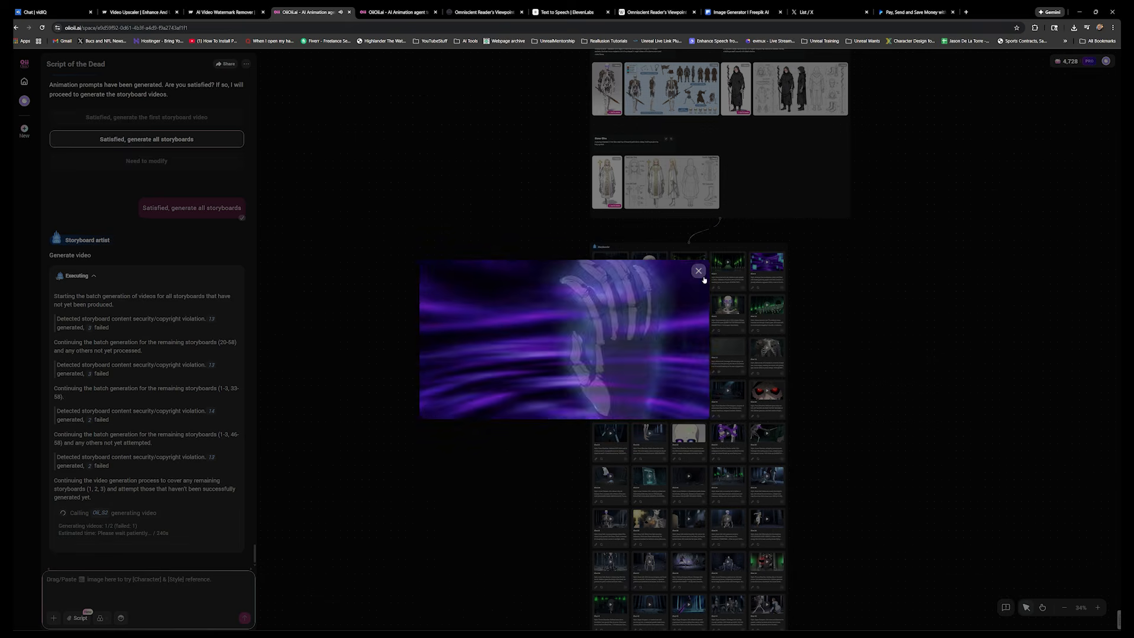
pyautogui.click(698, 272)
# - Preview the storyboard videos in the second row, starting with shot 6
pyautogui.click(610, 305)
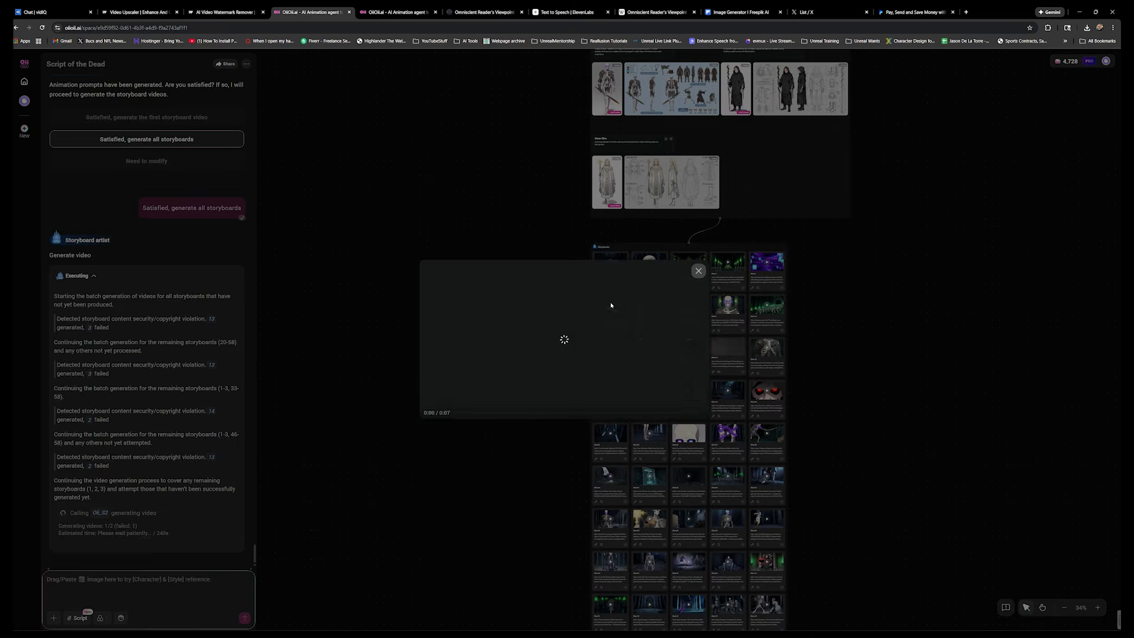
pyautogui.click(698, 271)
pyautogui.click(659, 354)
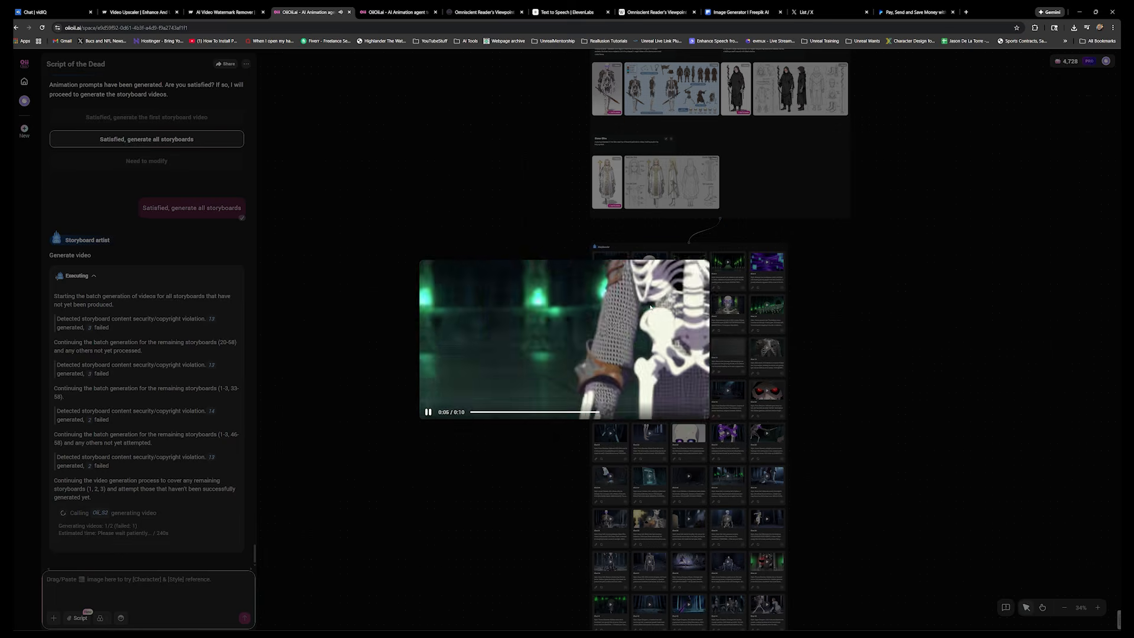
pyautogui.click(698, 271)
pyautogui.click(689, 305)
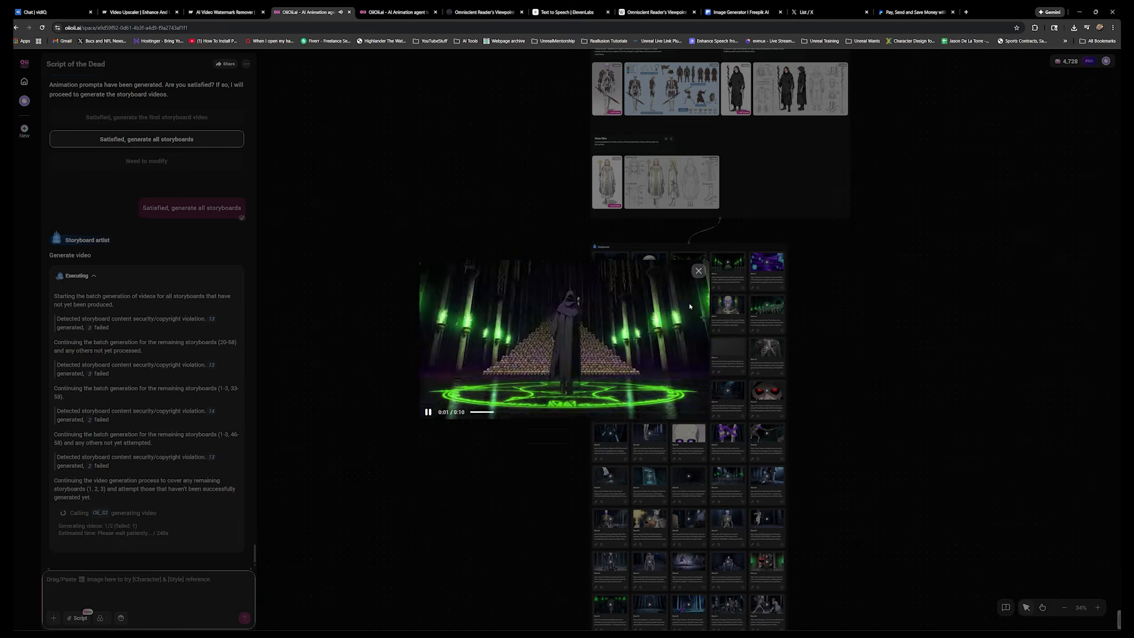
pyautogui.click(698, 271)
pyautogui.click(657, 326)
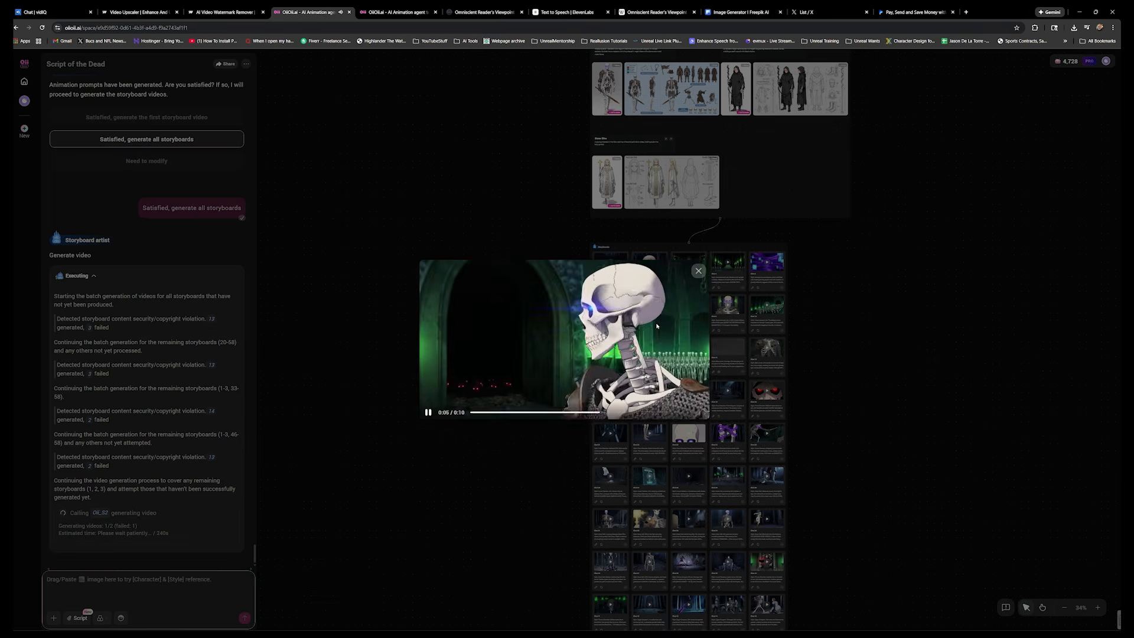
pyautogui.click(698, 271)
# - Preview the storyboard videos for shots 11, 12, 13 and 15 in the third row
pyautogui.click(611, 350)
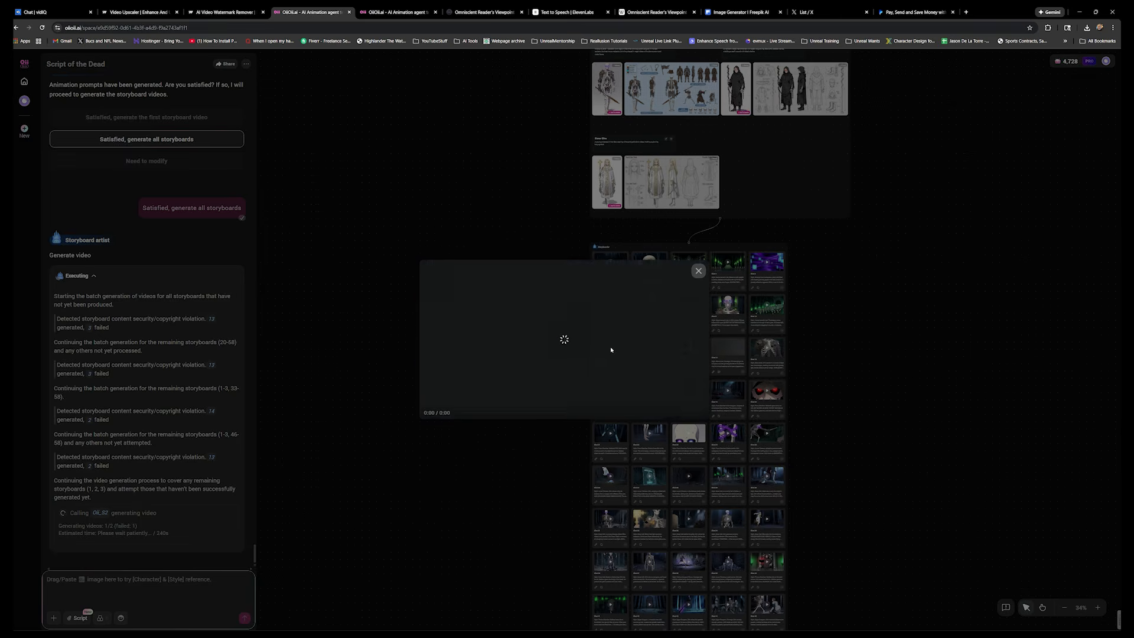
pyautogui.click(697, 272)
pyautogui.click(650, 349)
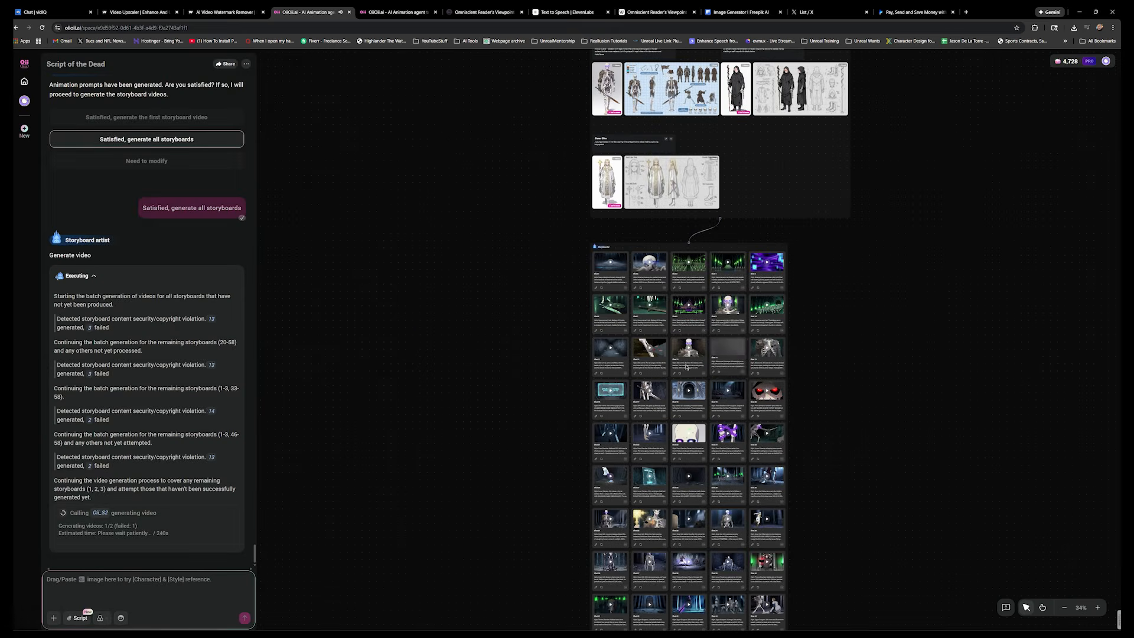
pyautogui.click(697, 272)
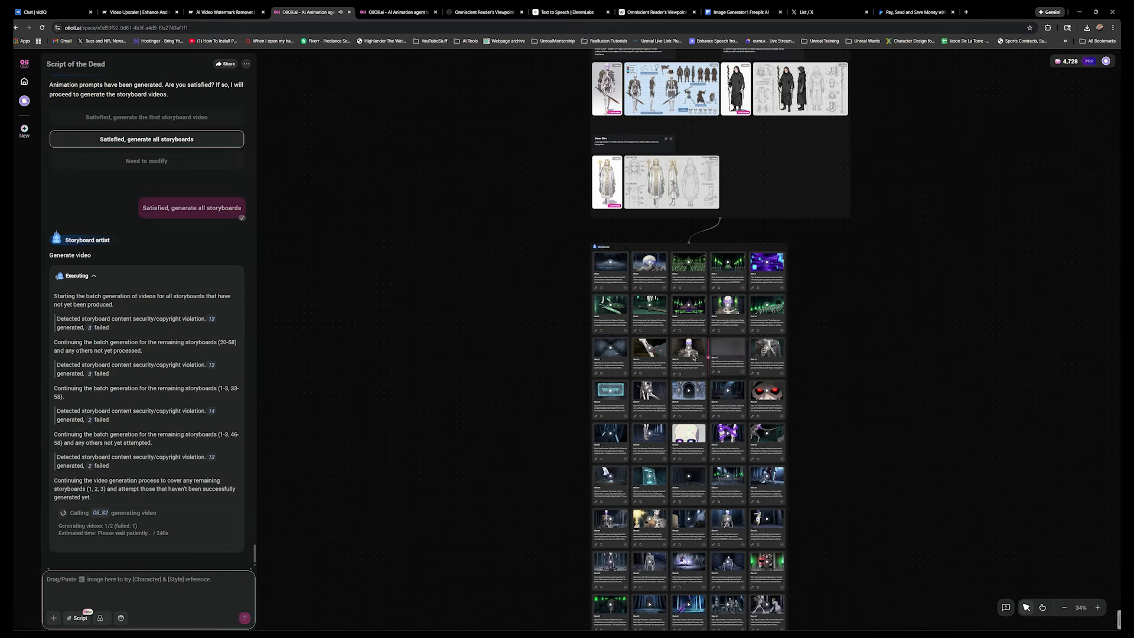
pyautogui.click(686, 347)
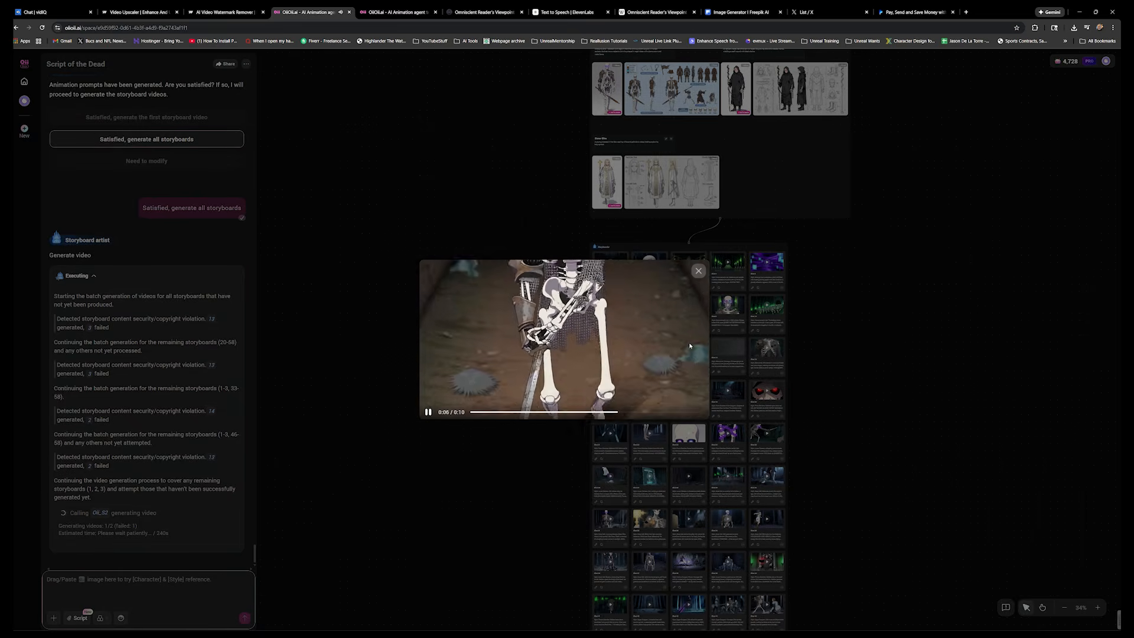
pyautogui.click(833, 400)
pyautogui.click(766, 352)
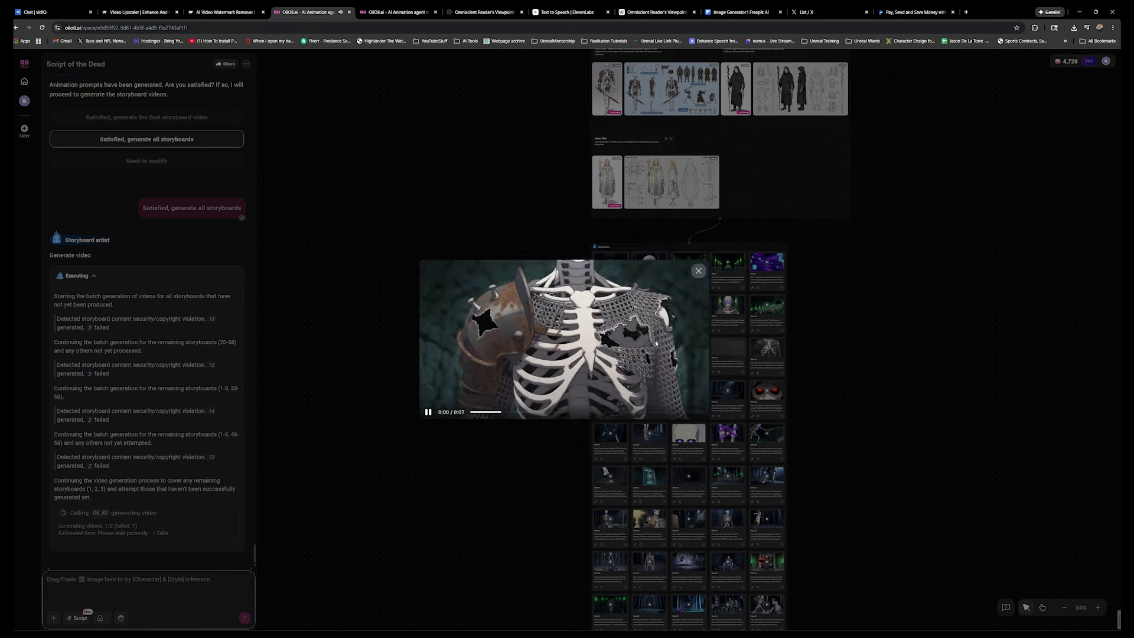
pyautogui.click(698, 270)
# - Preview the fourth row of storyboard videos, from shot 16 through shot 20, and close the player
pyautogui.click(611, 395)
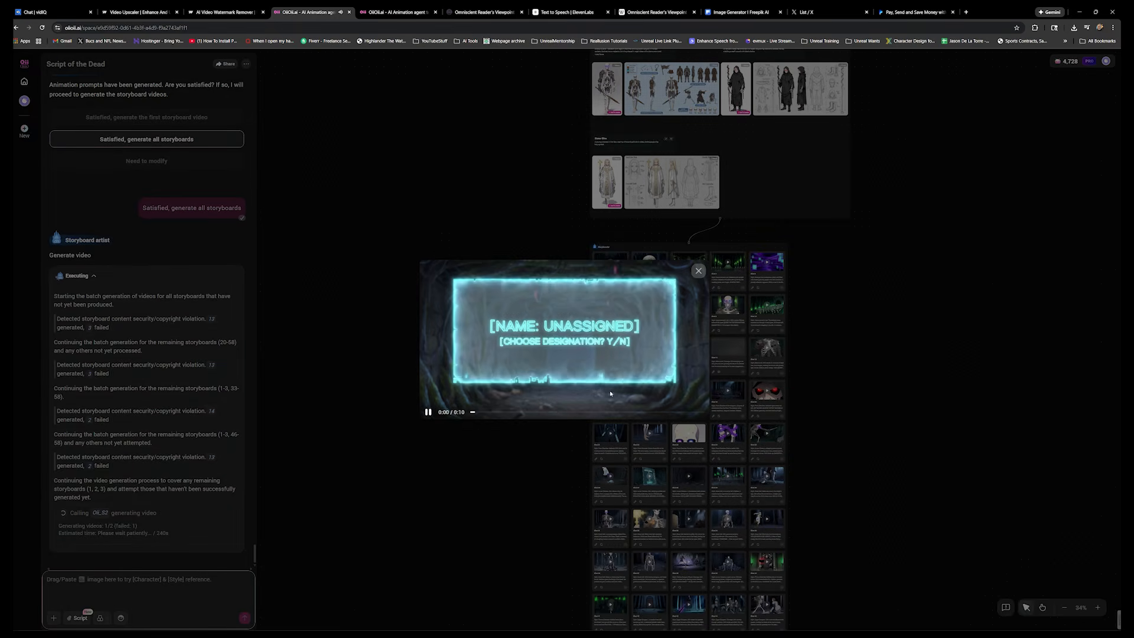
pyautogui.click(698, 271)
pyautogui.click(648, 393)
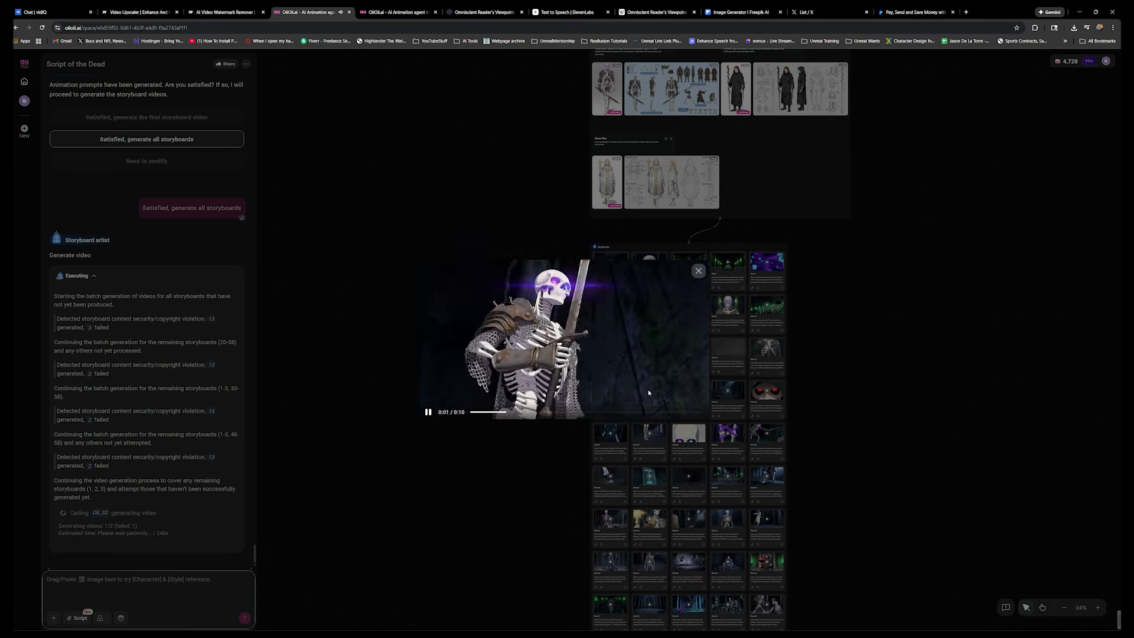
pyautogui.click(699, 271)
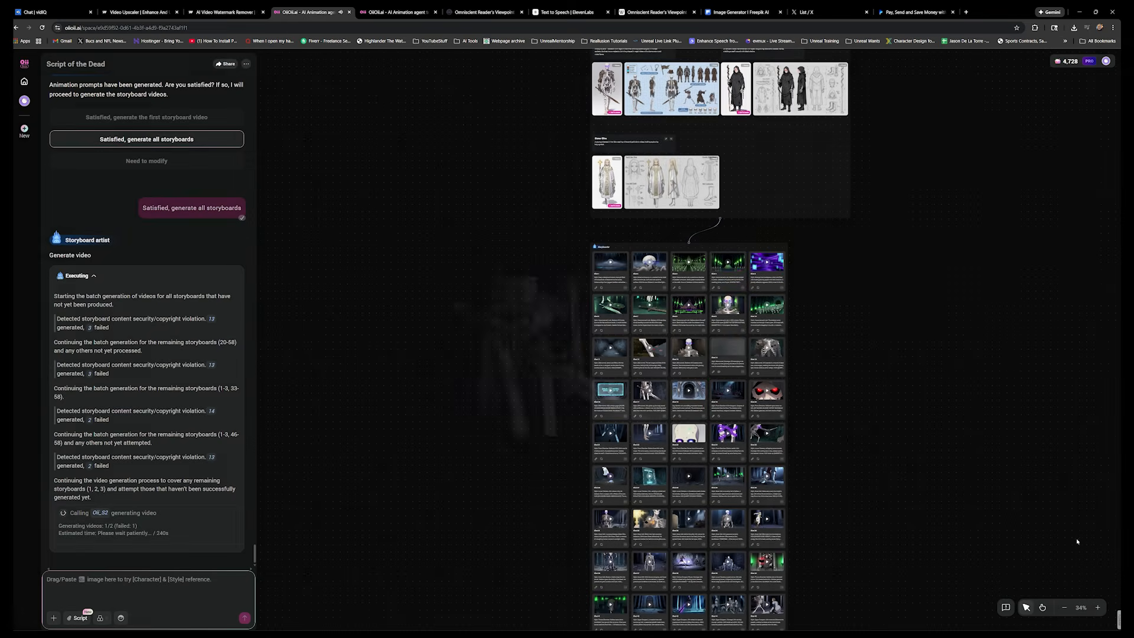
pyautogui.click(691, 396)
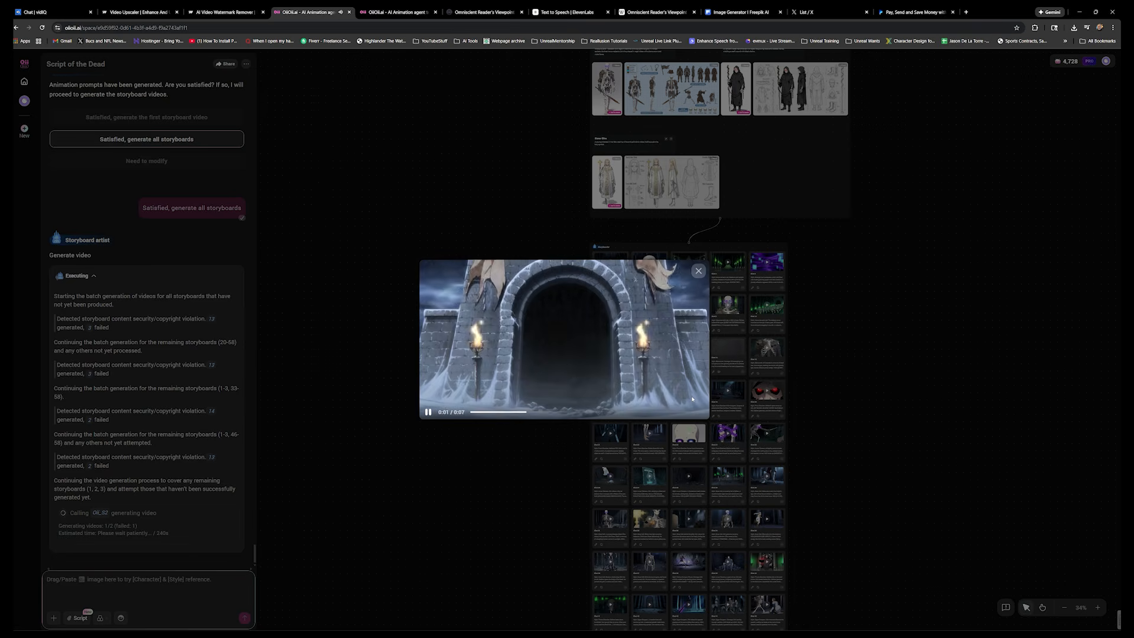
pyautogui.click(698, 272)
pyautogui.click(727, 391)
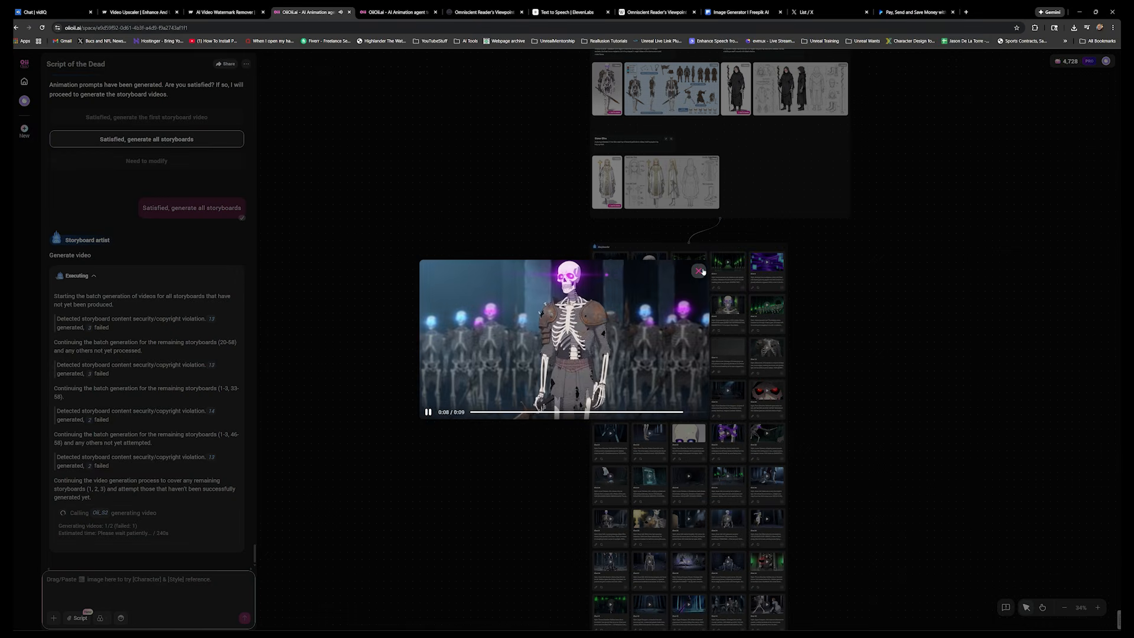
pyautogui.click(699, 271)
pyautogui.click(736, 347)
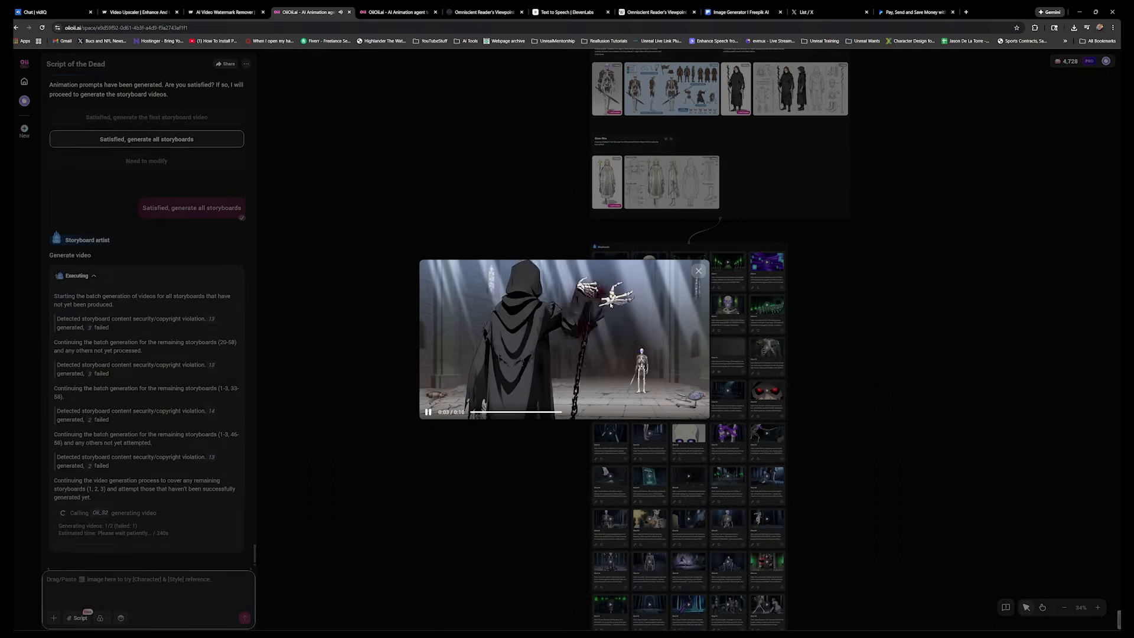
pyautogui.click(698, 271)
pyautogui.click(718, 341)
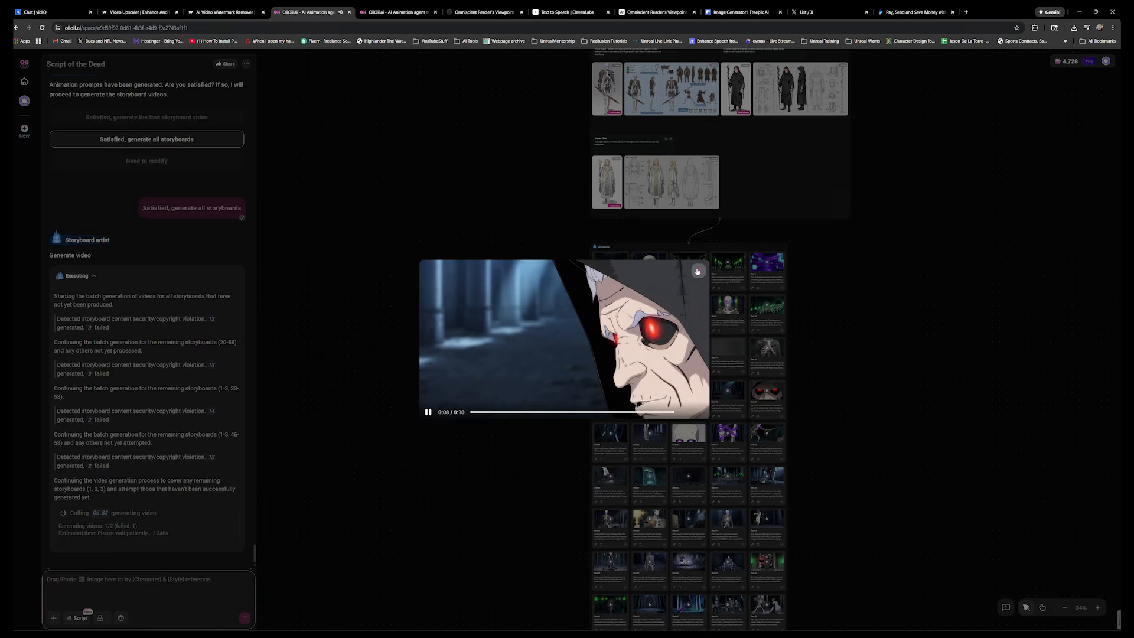
pyautogui.click(697, 270)
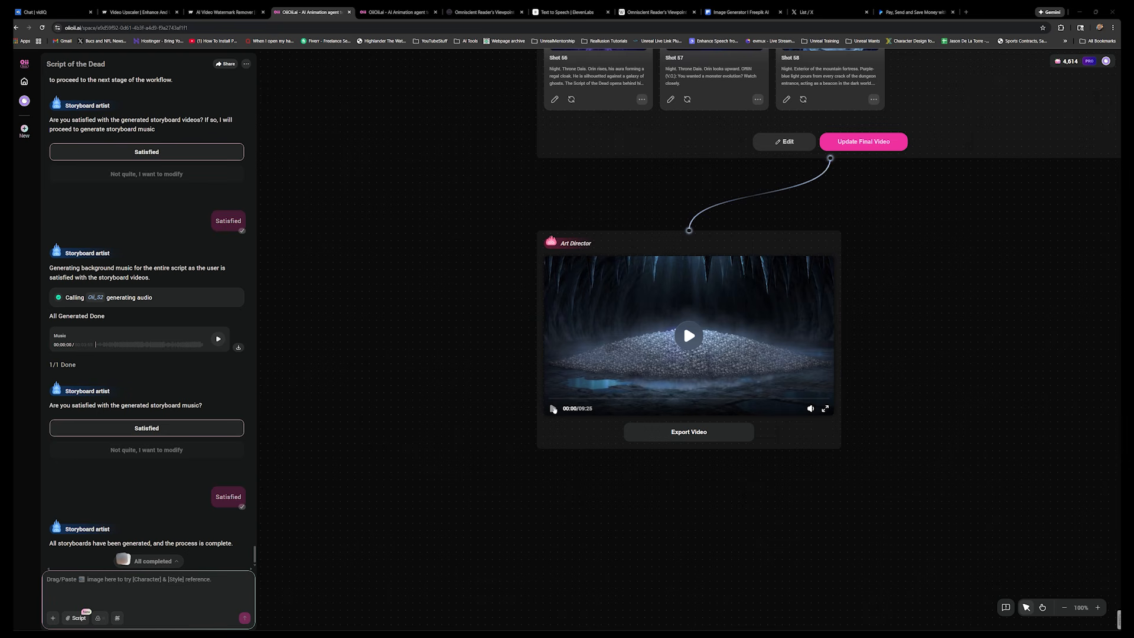
# - Play the assembled final video in the Art Director section below the storyboards
pyautogui.click(553, 409)
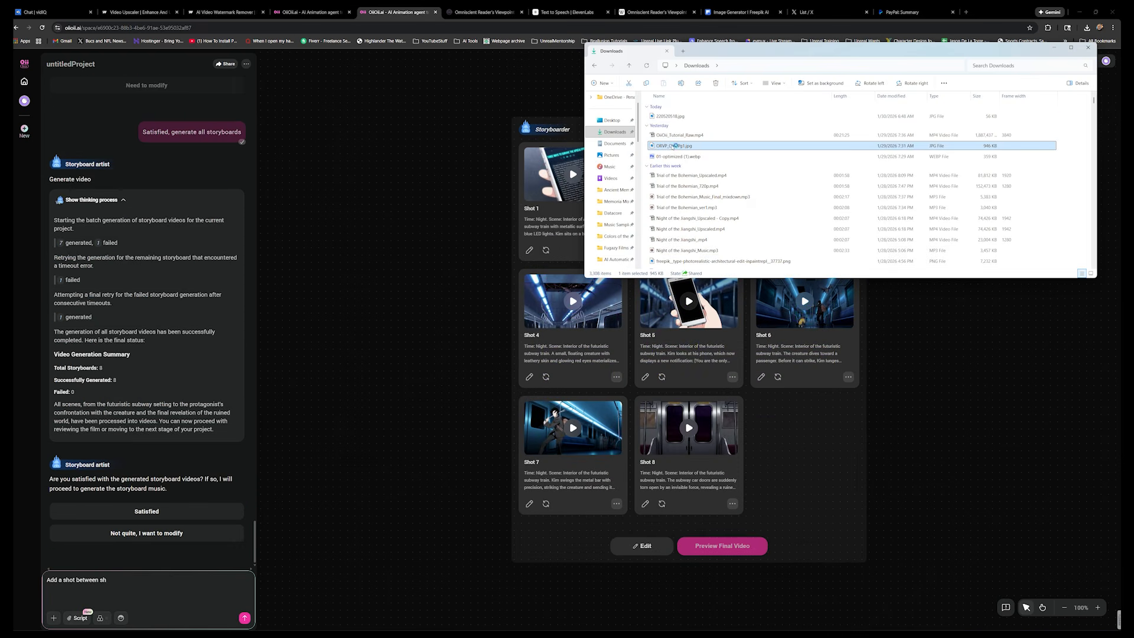
# - Open ORVP_Ch1_Pg1.jpg from the Downloads folder and examine its comic panels at a readable size
pyautogui.doubleClick(674, 146)
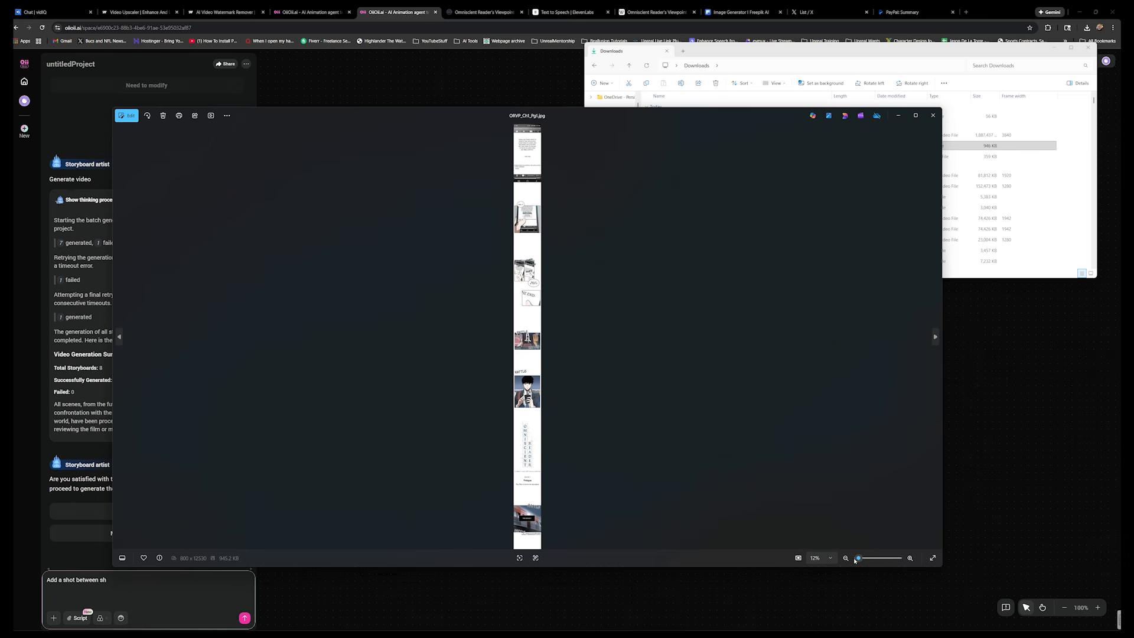
pyautogui.moveTo(861, 560); pyautogui.dragTo(865, 559)
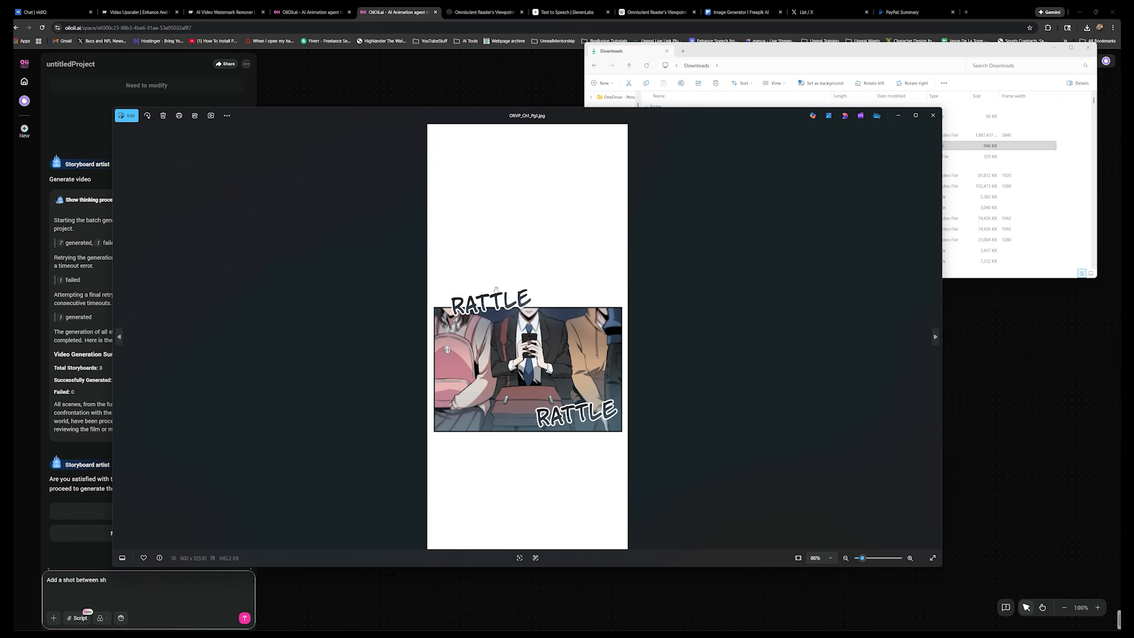
pyautogui.scroll(3, 536, 270)
pyautogui.moveTo(537, 271); pyautogui.dragTo(561, 80)
pyautogui.moveTo(512, 379); pyautogui.dragTo(514, 98)
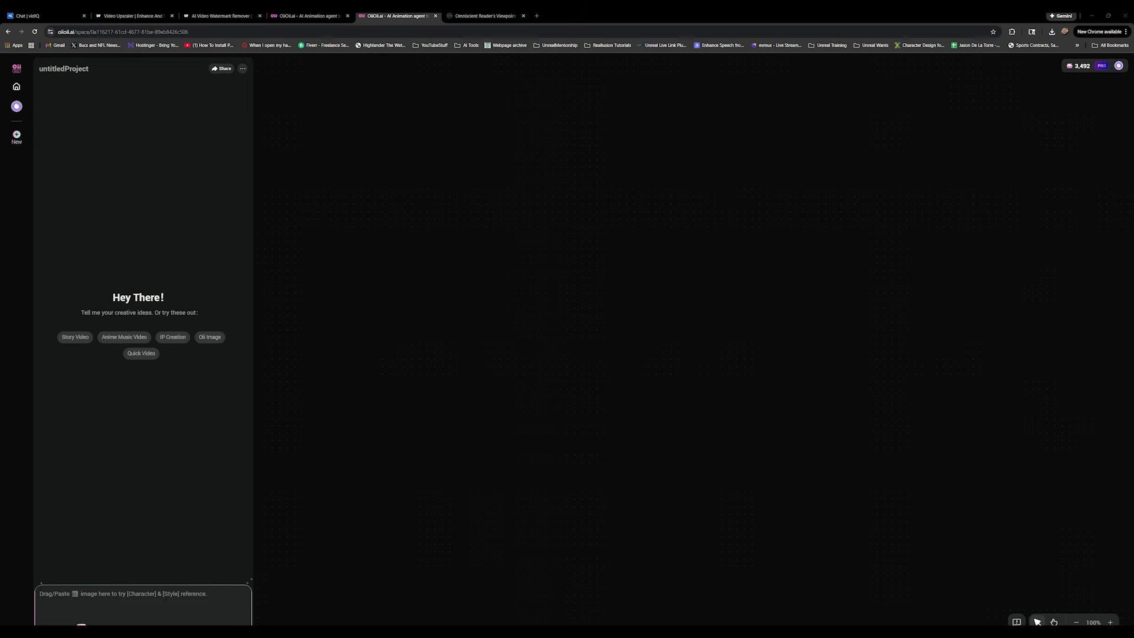
# - Attach ORVP_Ch1_Pg1.jpg from the Downloads folder as a reference image to the new project's prompt
pyautogui.scroll(10, 608, 152)
pyautogui.click(609, 118)
pyautogui.click(661, 109)
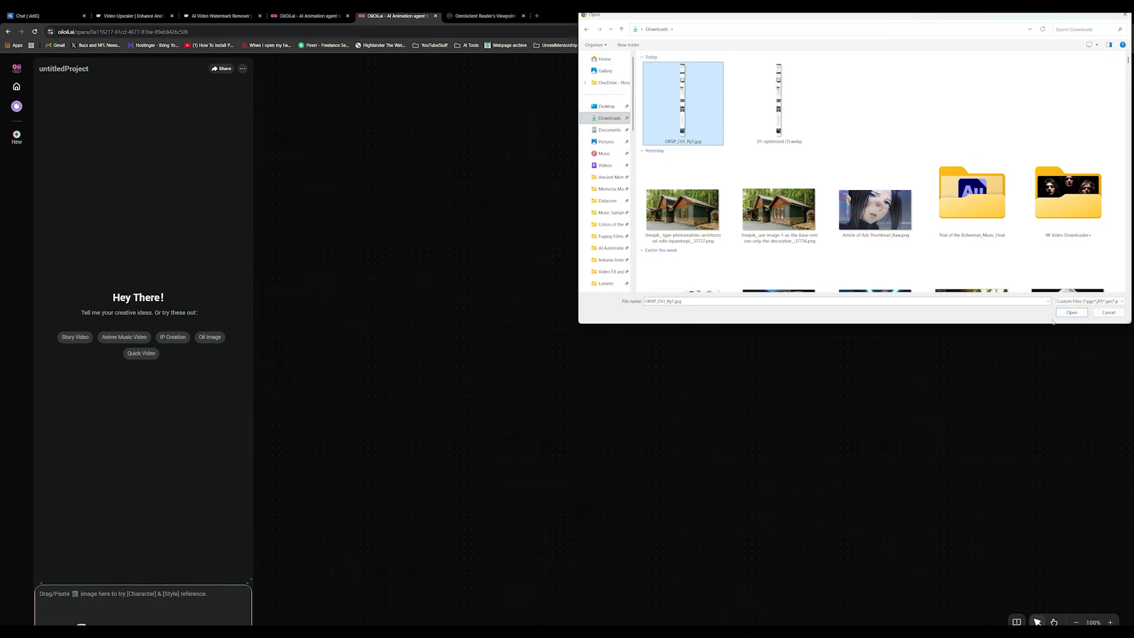
pyautogui.click(1071, 312)
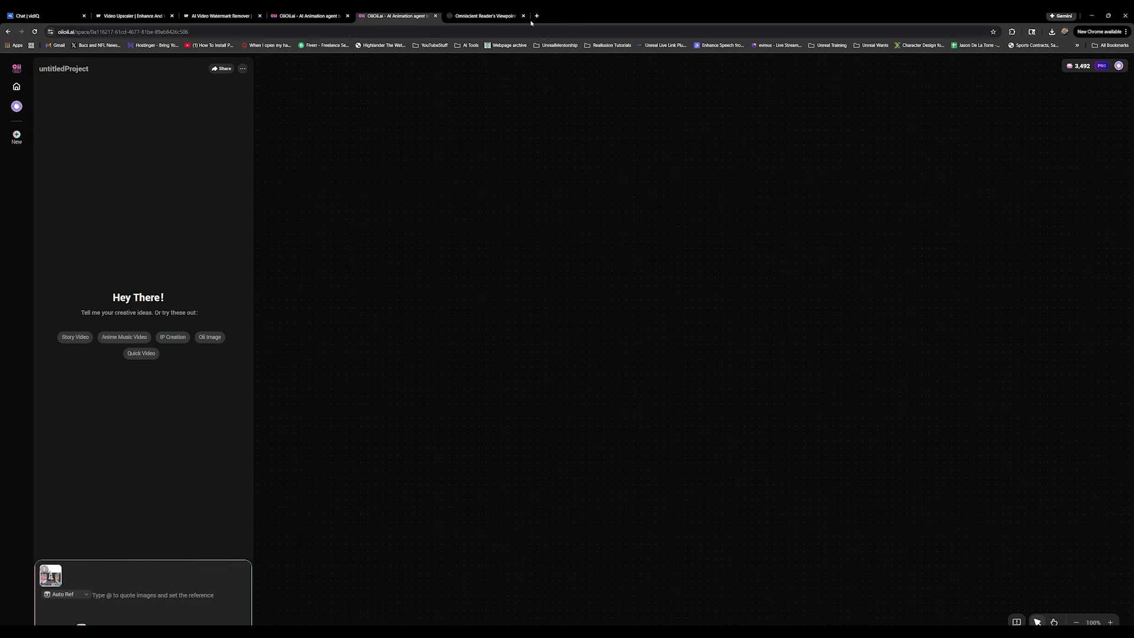
# - Start renaming the new untitled project
pyautogui.click(243, 69)
pyautogui.click(258, 106)
pyautogui.write('O')
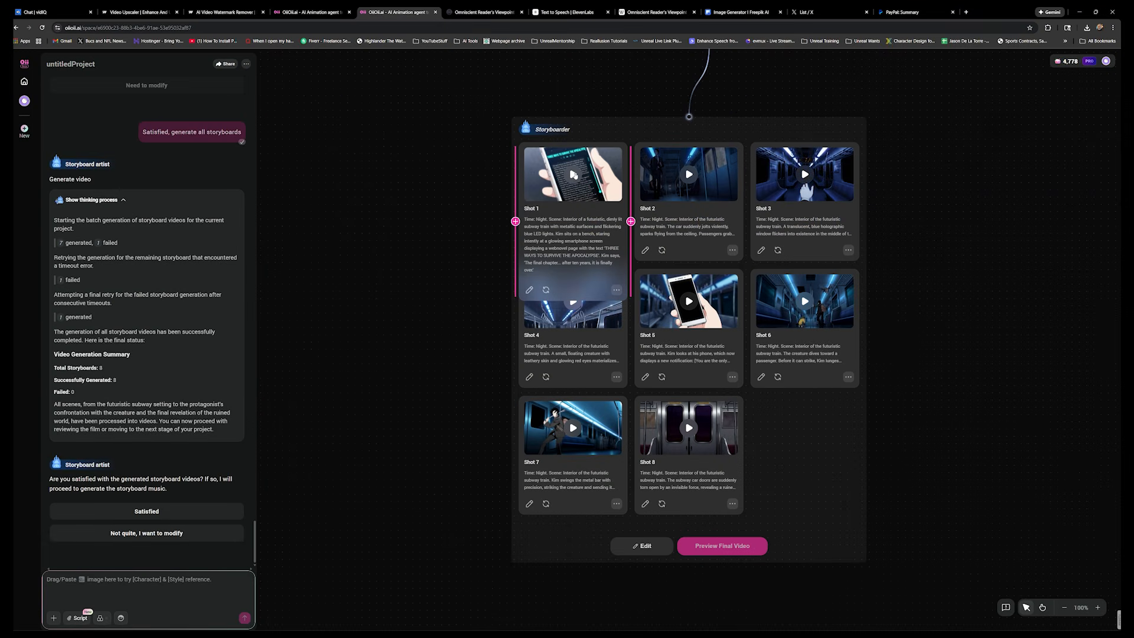
# - Preview the storyboard videos for shots 1, 2 and 3 in the Storyboarder's first row
pyautogui.click(573, 175)
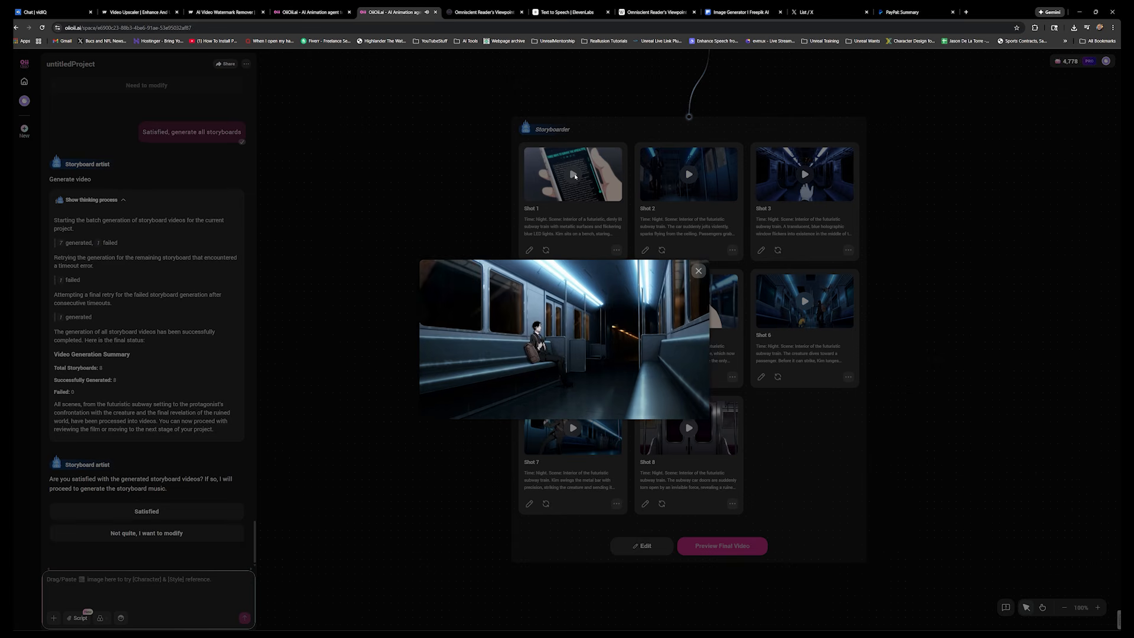
pyautogui.click(699, 271)
pyautogui.click(689, 175)
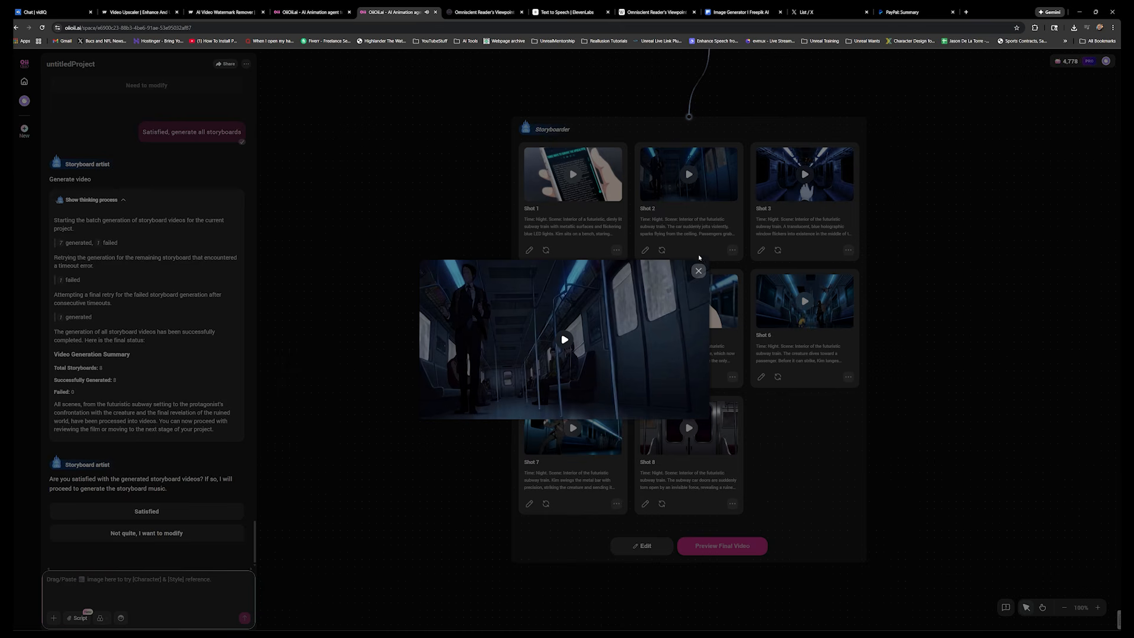
pyautogui.click(699, 270)
pyautogui.click(851, 201)
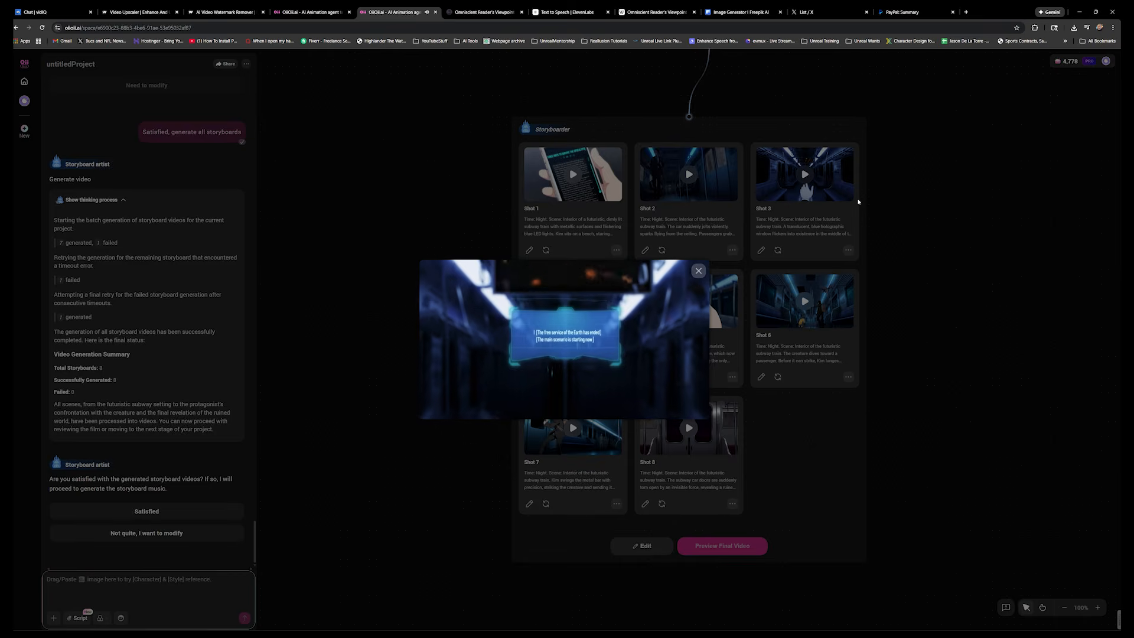
pyautogui.click(702, 275)
# - Preview the storyboard videos for shots 4 and 5 in the second row
pyautogui.click(575, 299)
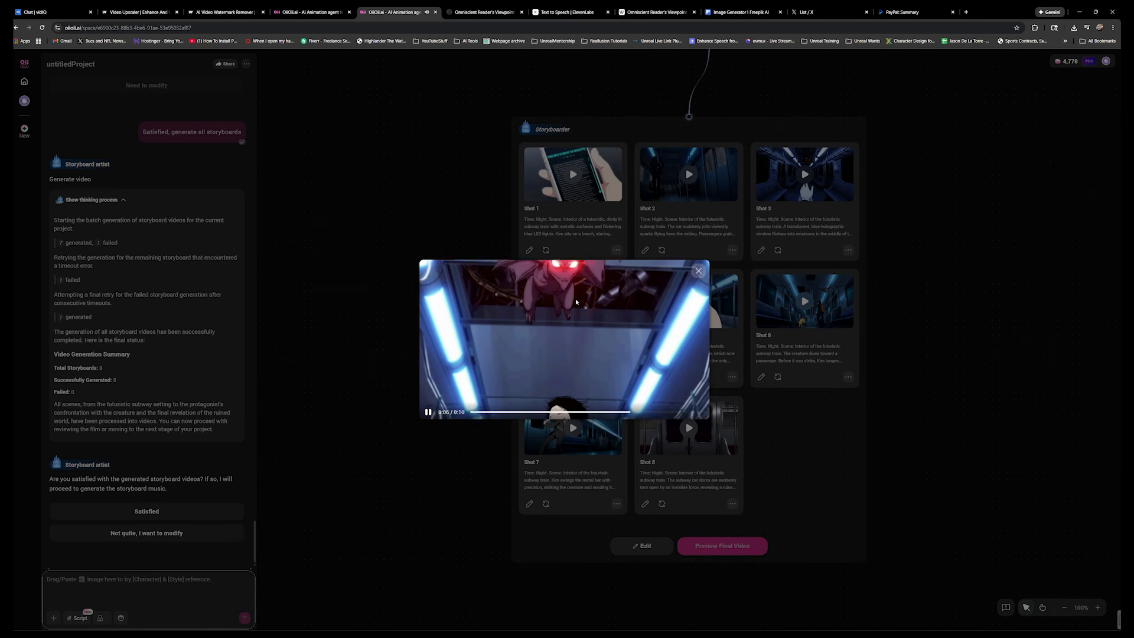
pyautogui.click(700, 271)
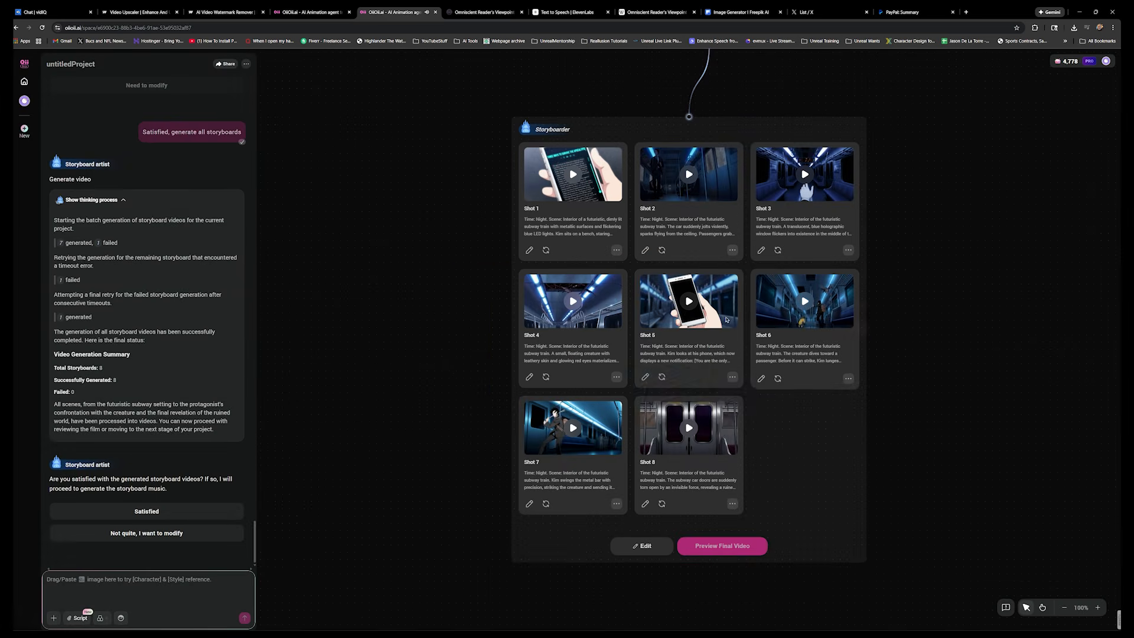
pyautogui.click(690, 303)
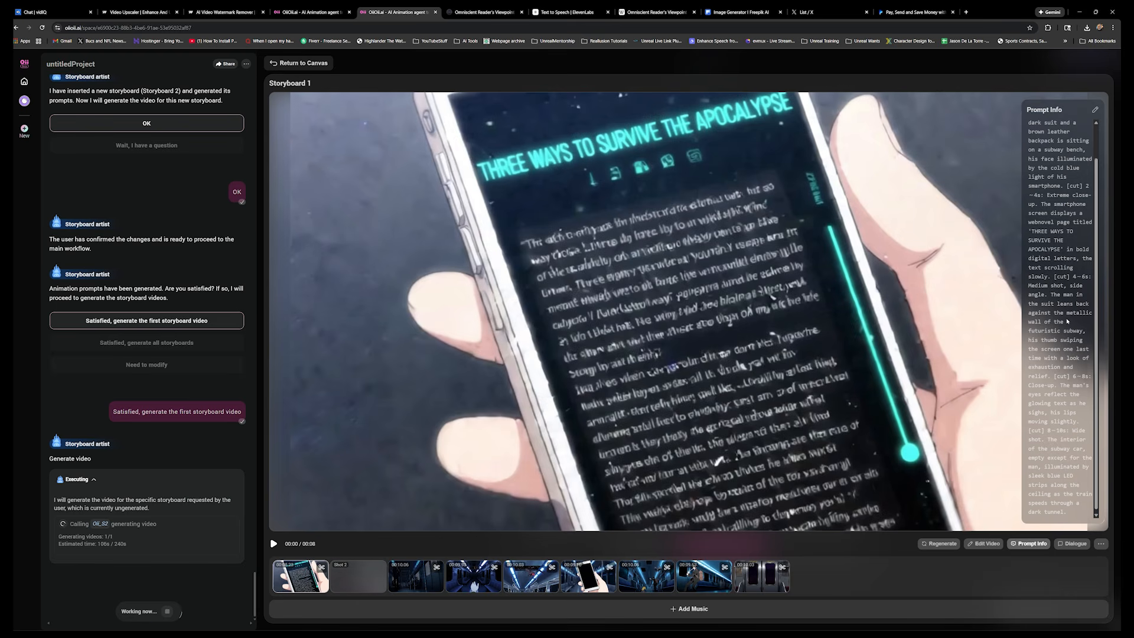
# - Review the video prompt of Storyboard 1 from its beginning and open it for editing
pyautogui.scroll(1, 1065, 318)
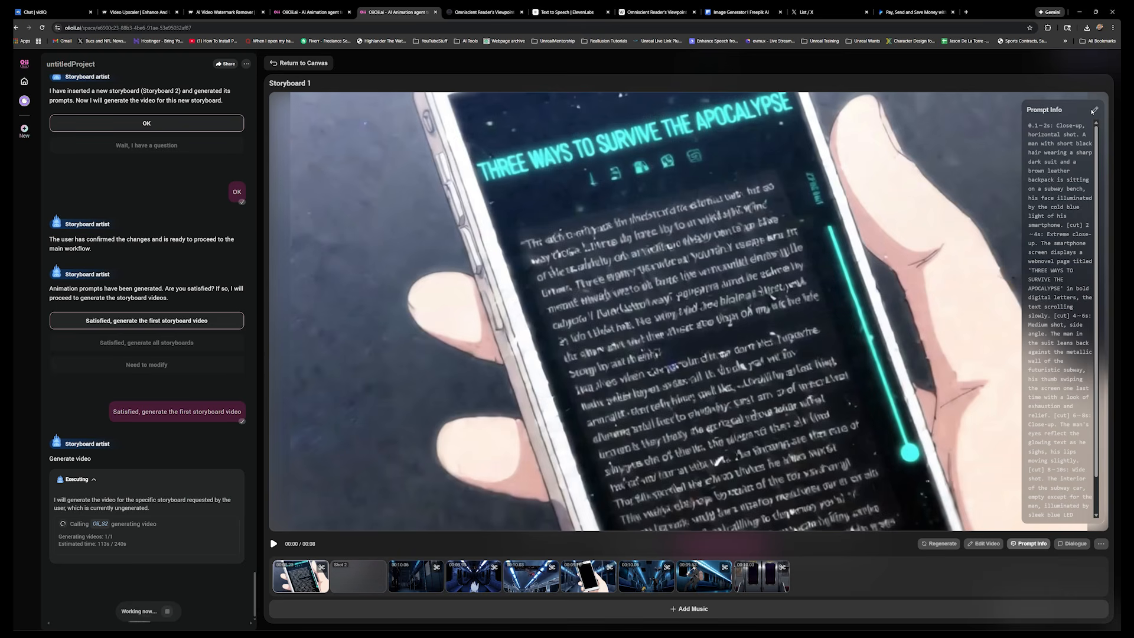
pyautogui.click(1095, 111)
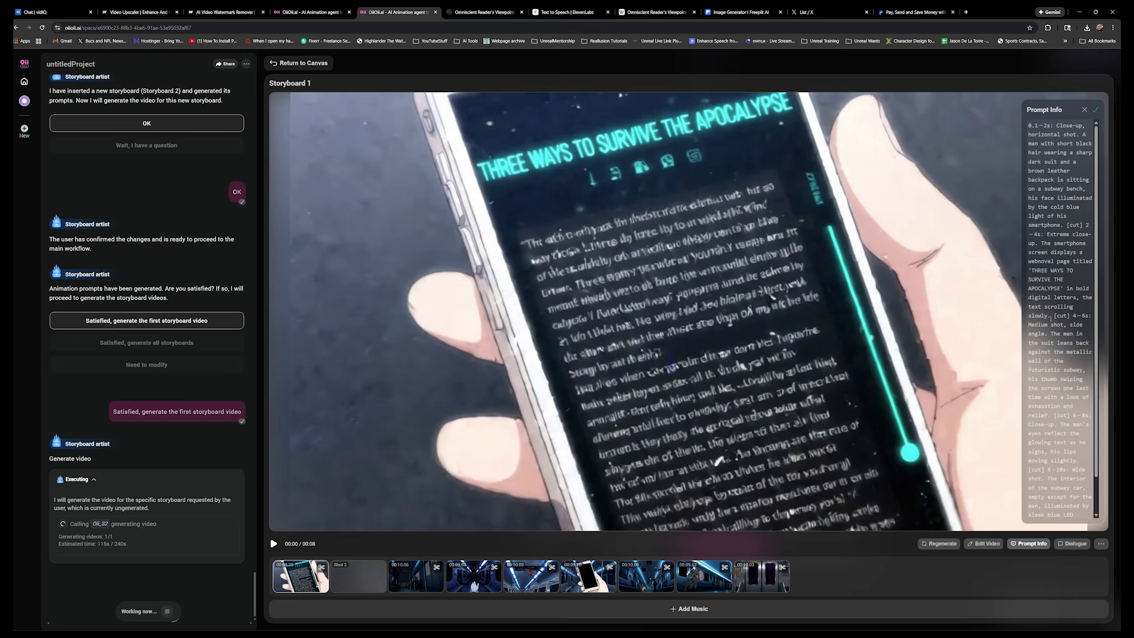